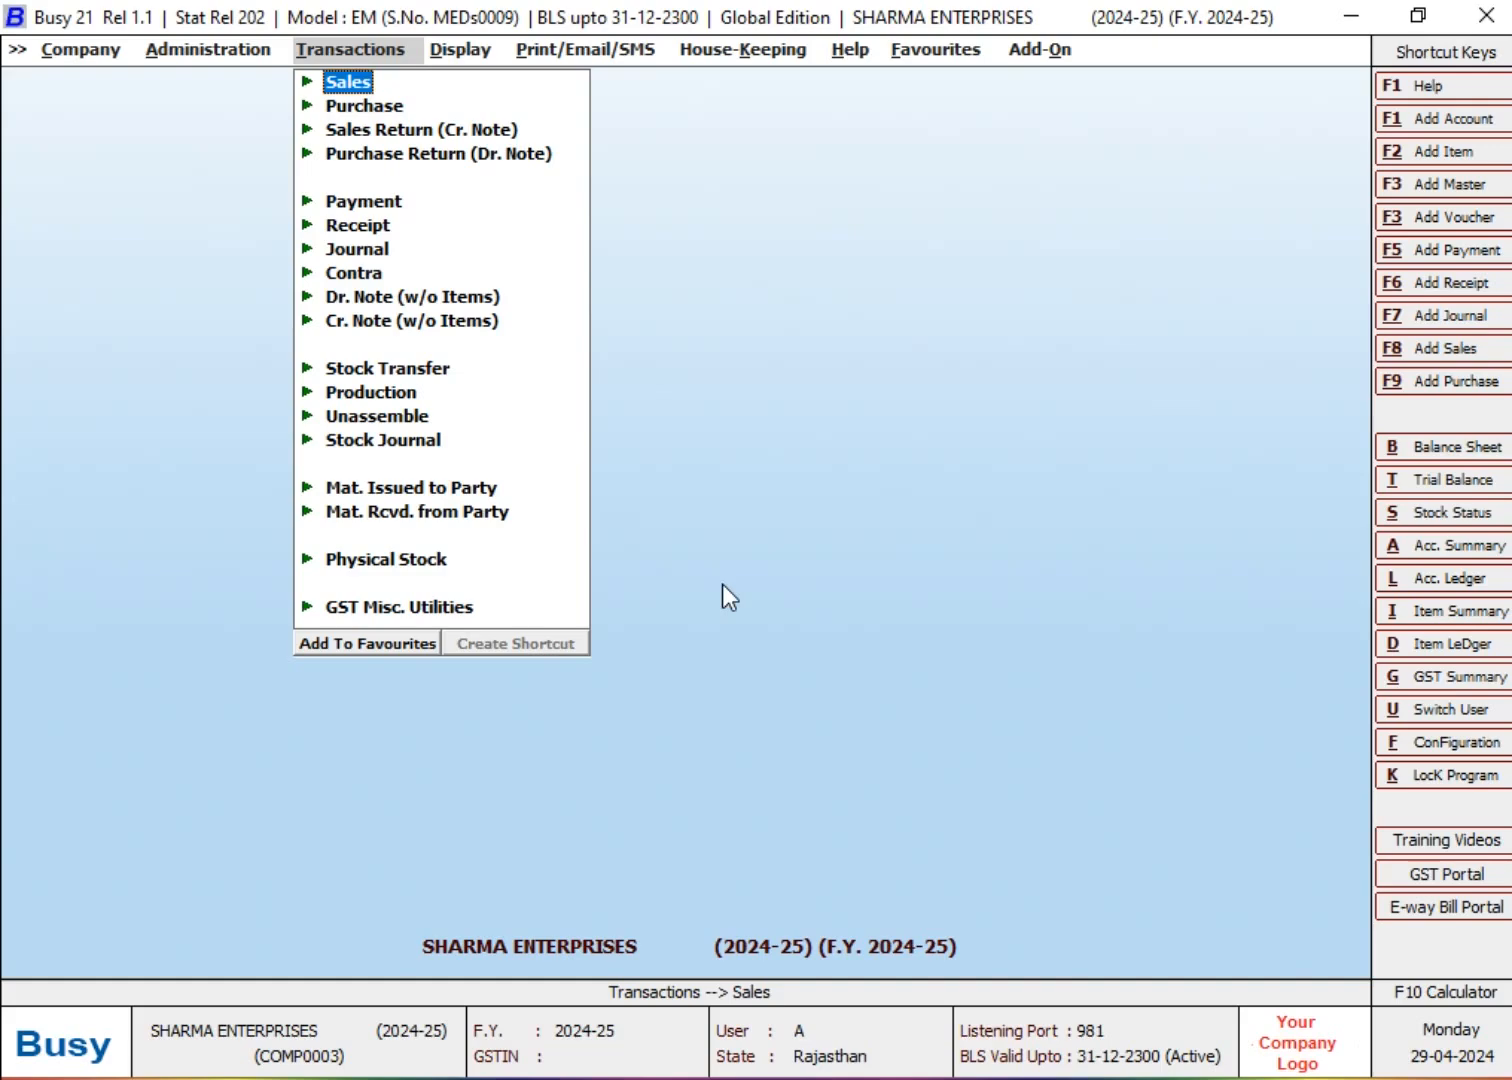
Start a new sales voucher dated 05-04-2024 with voucher number 12
key("Return")
key("Return")
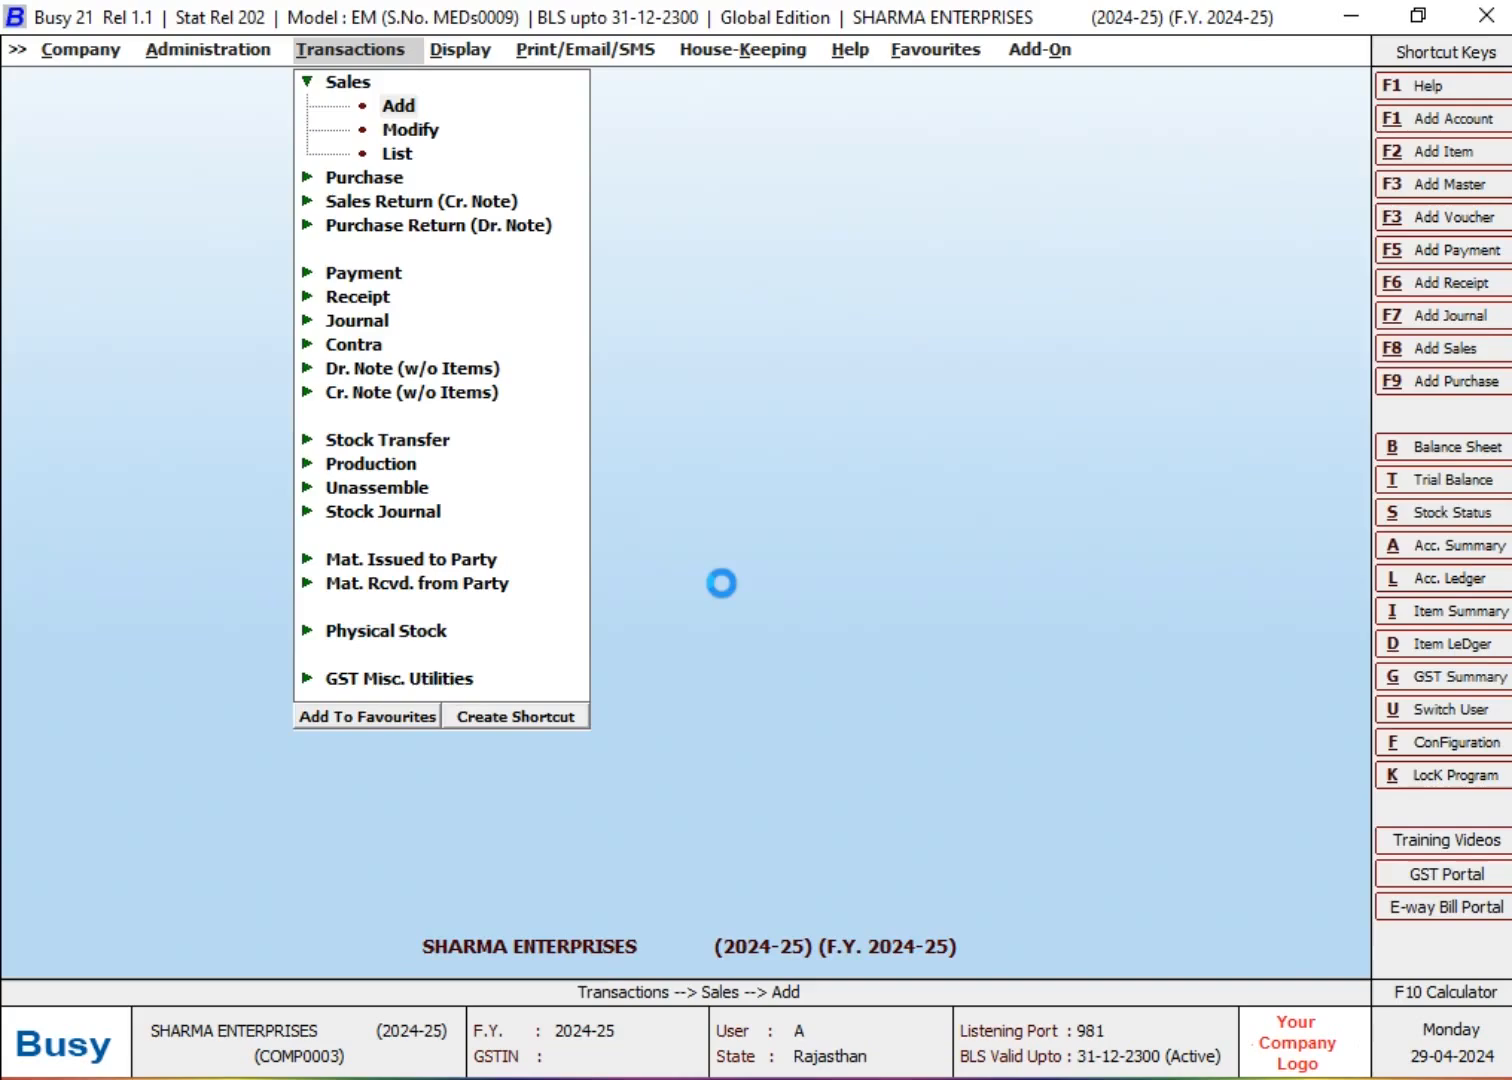
key("Return")
type("5-4")
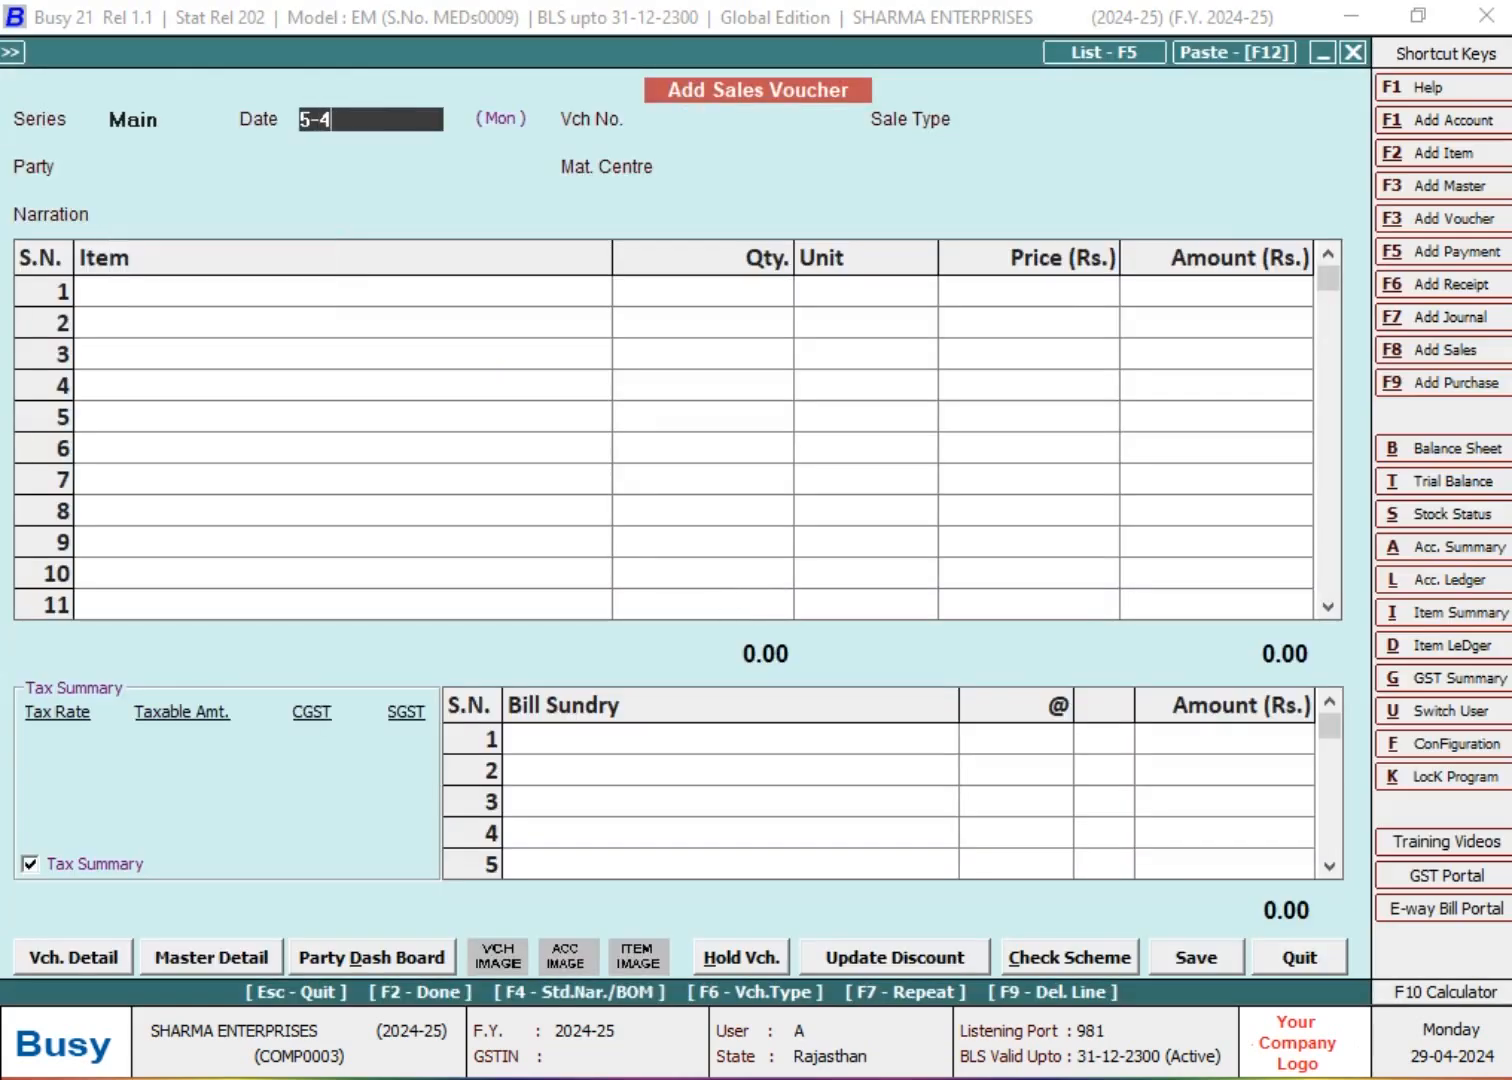
key("Return")
key("Return")
Set the sales voucher's sale type to L/GST-MultiRate
type("l")
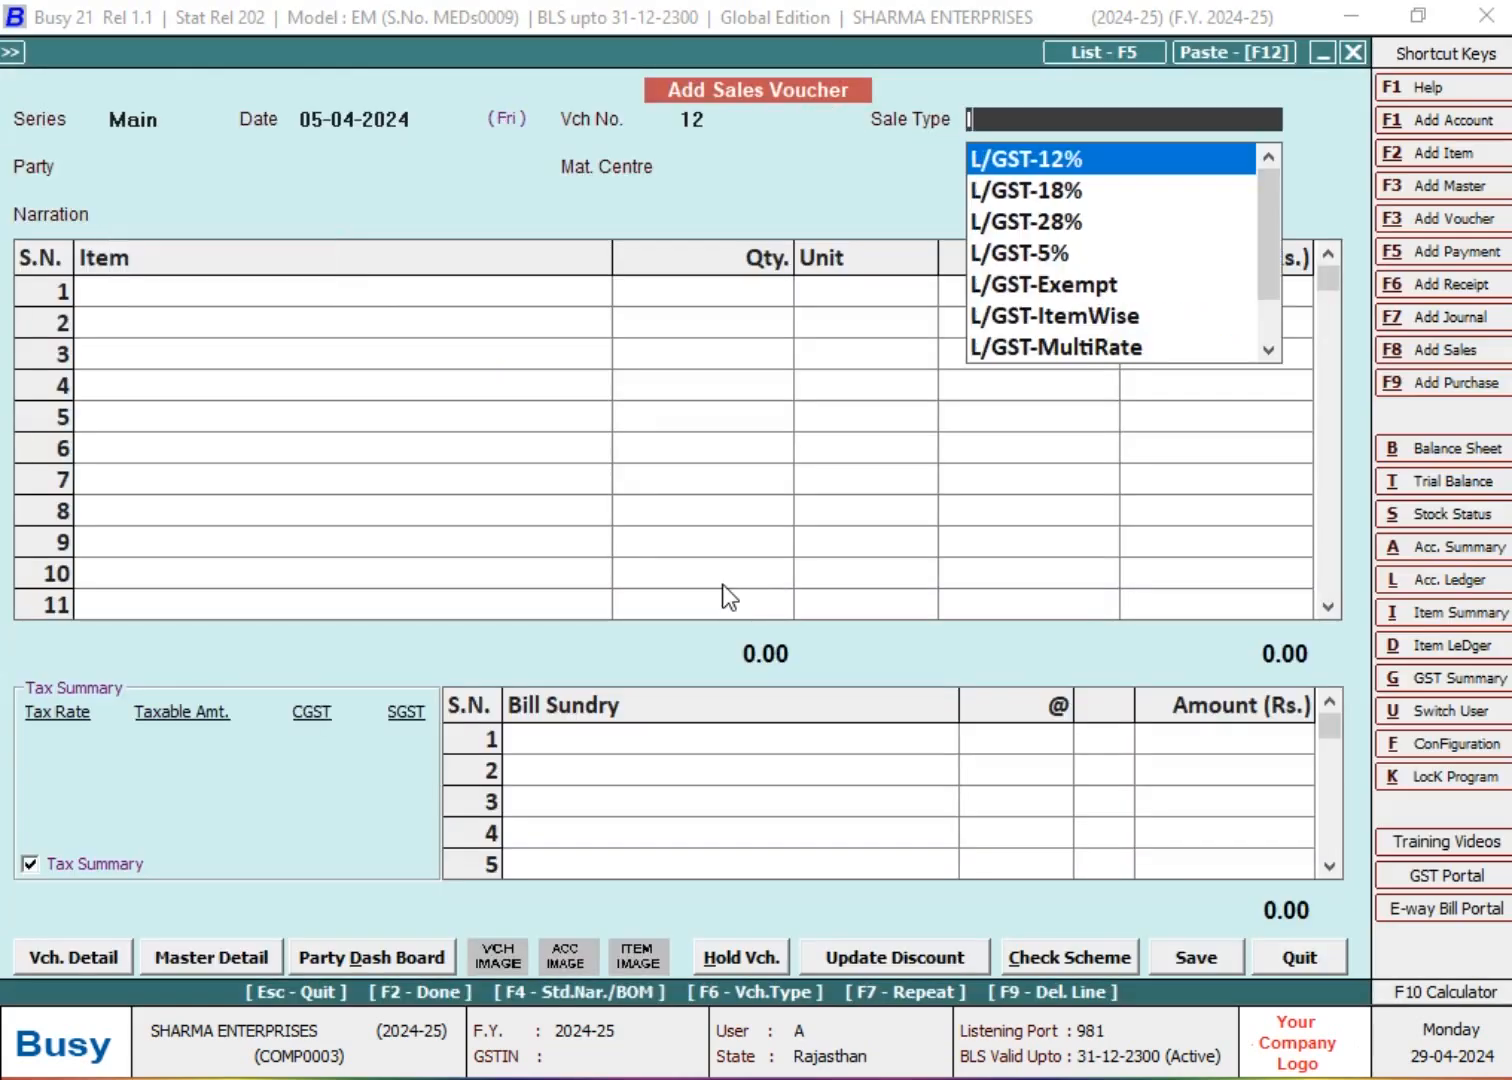
key("Down")
key("Down")
key("Down")
key("Down")
key("Down")
key("Down")
key("Return")
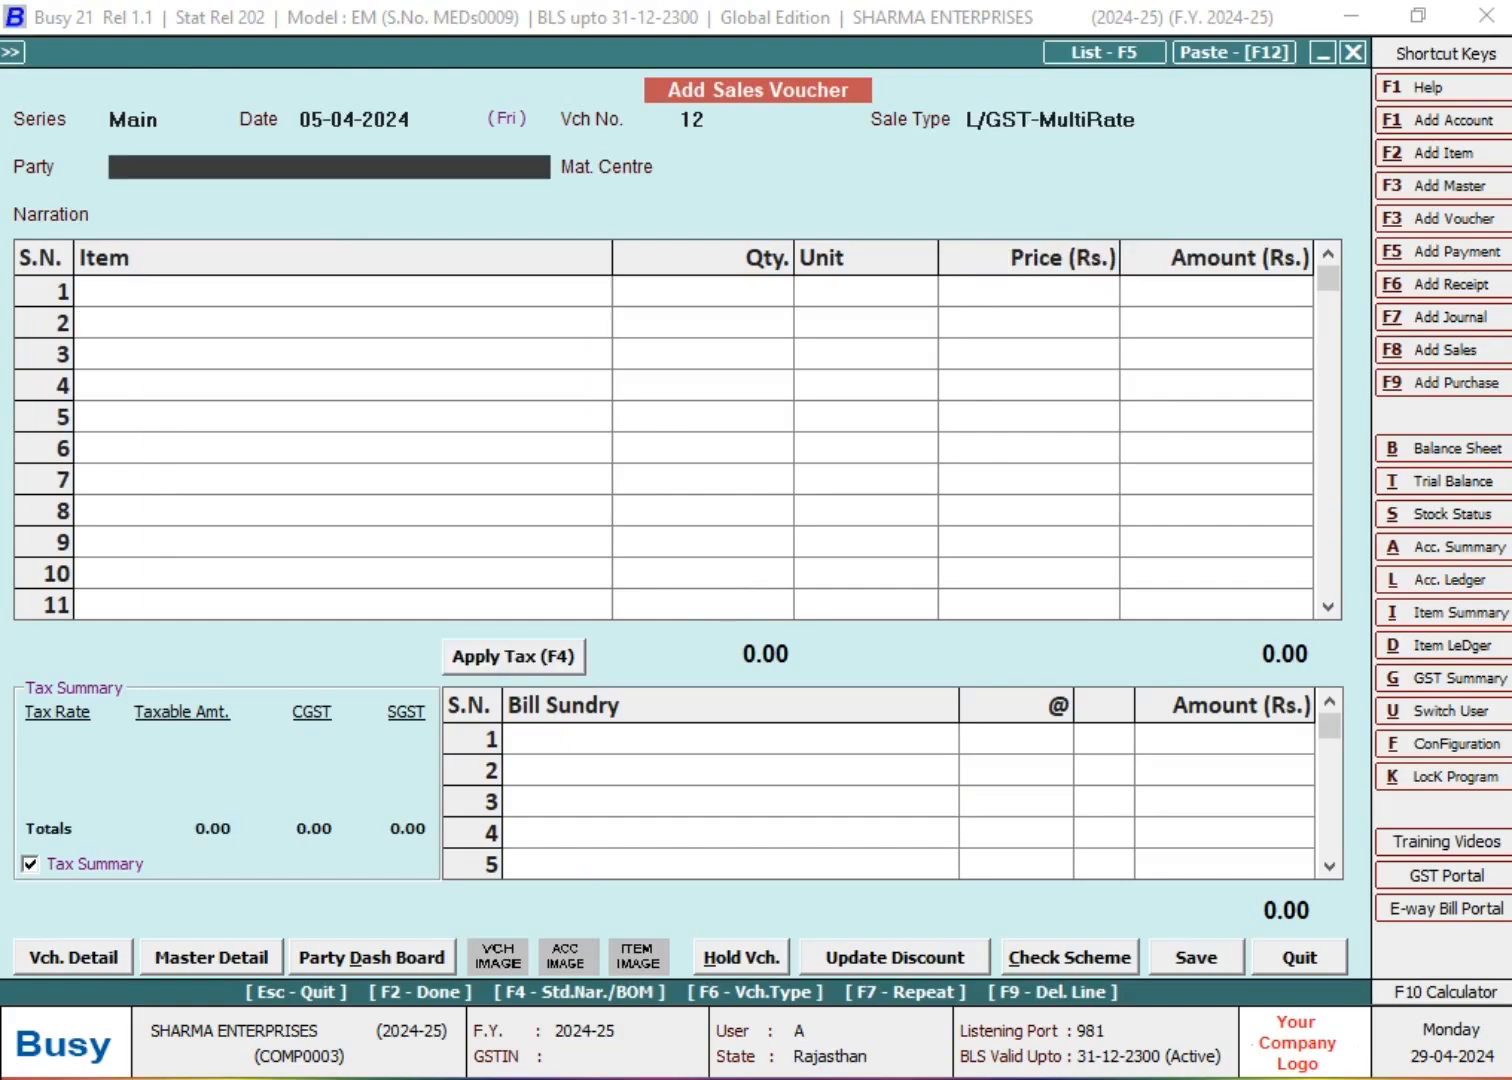
Choose MR A SALES PARTY as the party and Main Store as the material centre for the sale
type("mr")
key("Return")
key("Return")
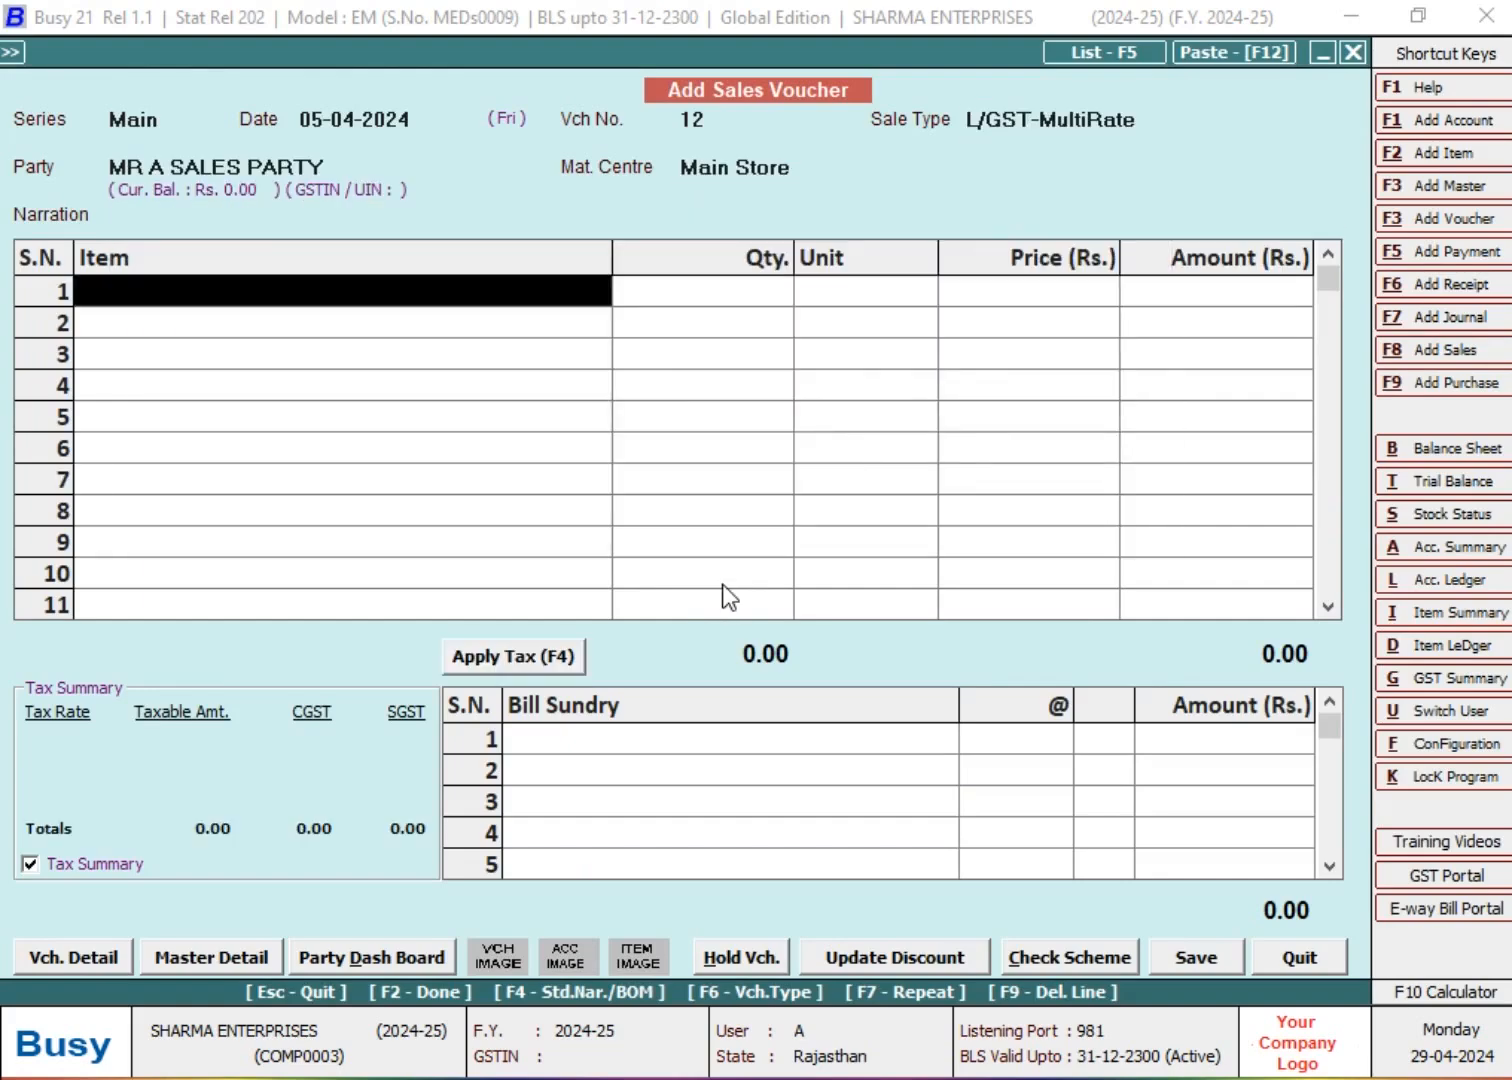
Add HARDWARE as the first sale item with quantity 100 Pcs. and price Rs. 50
type("h")
key("Return")
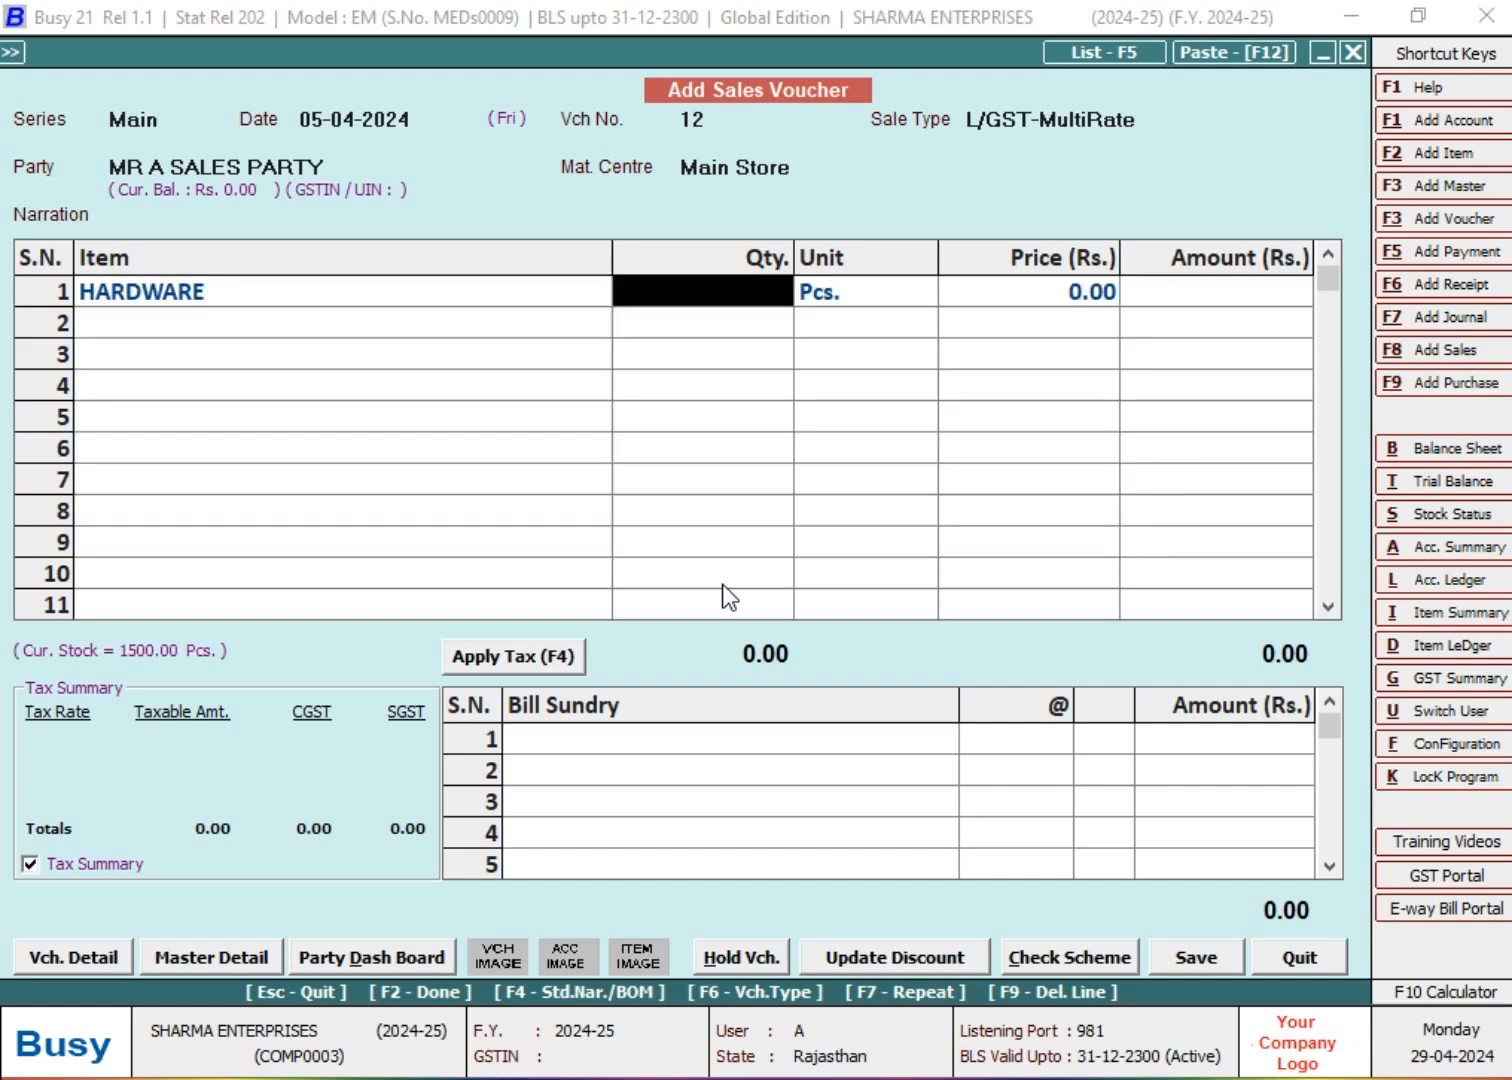
type("100")
key("Return")
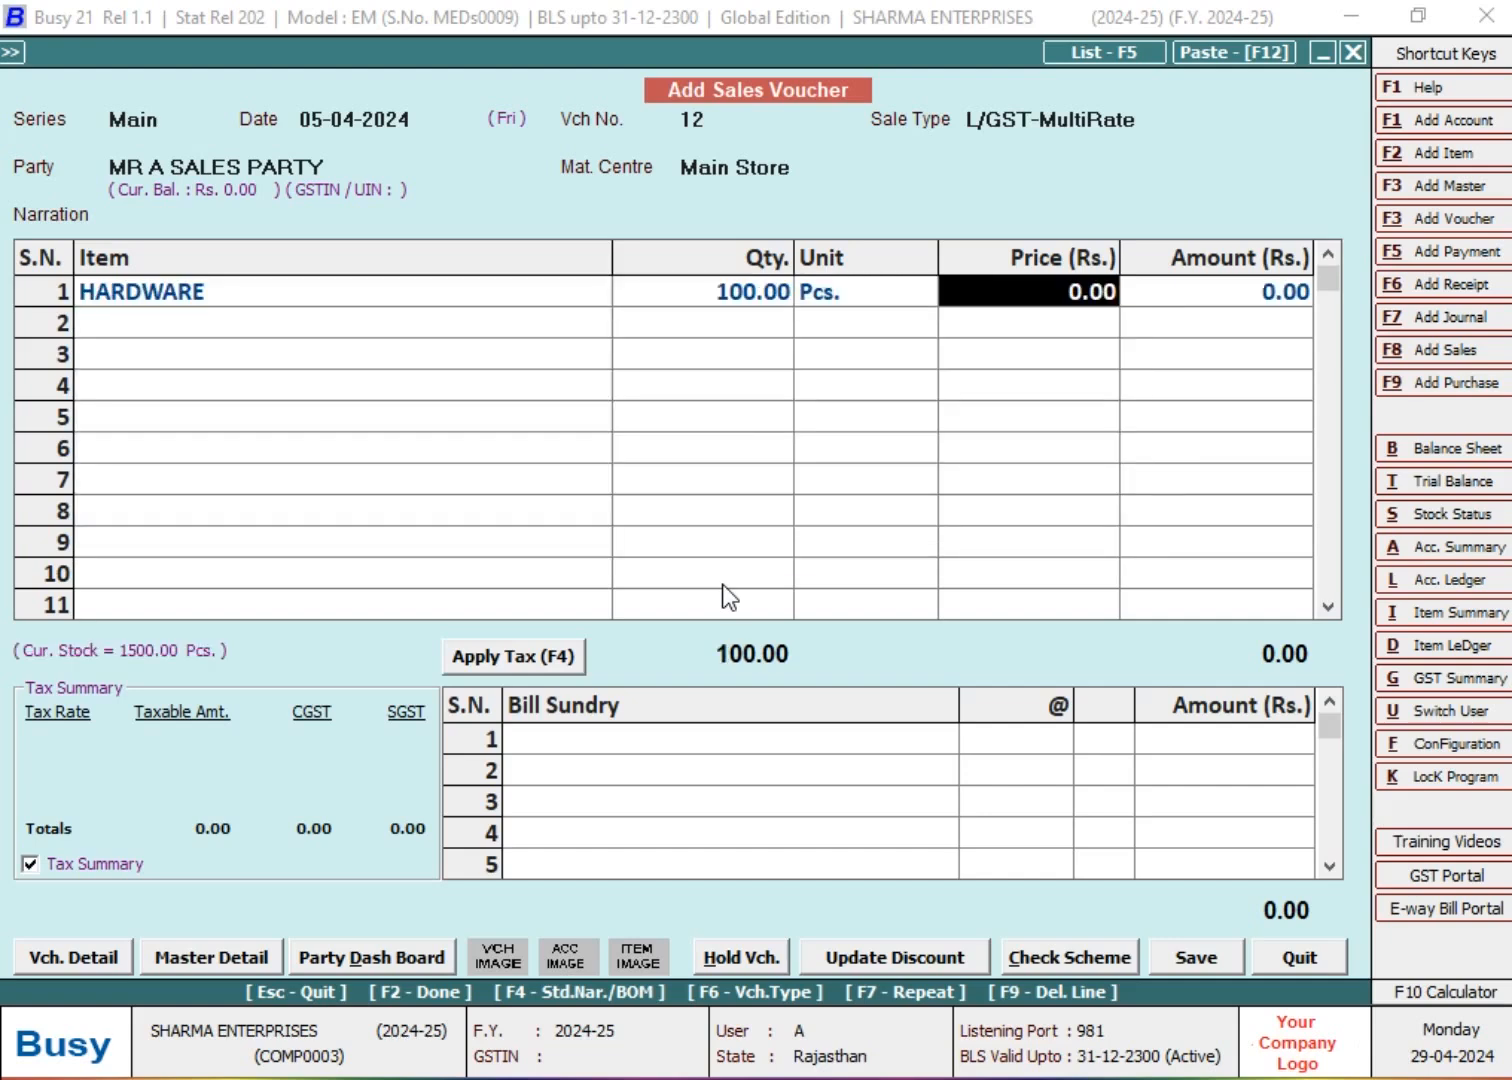
type("50")
key("Return")
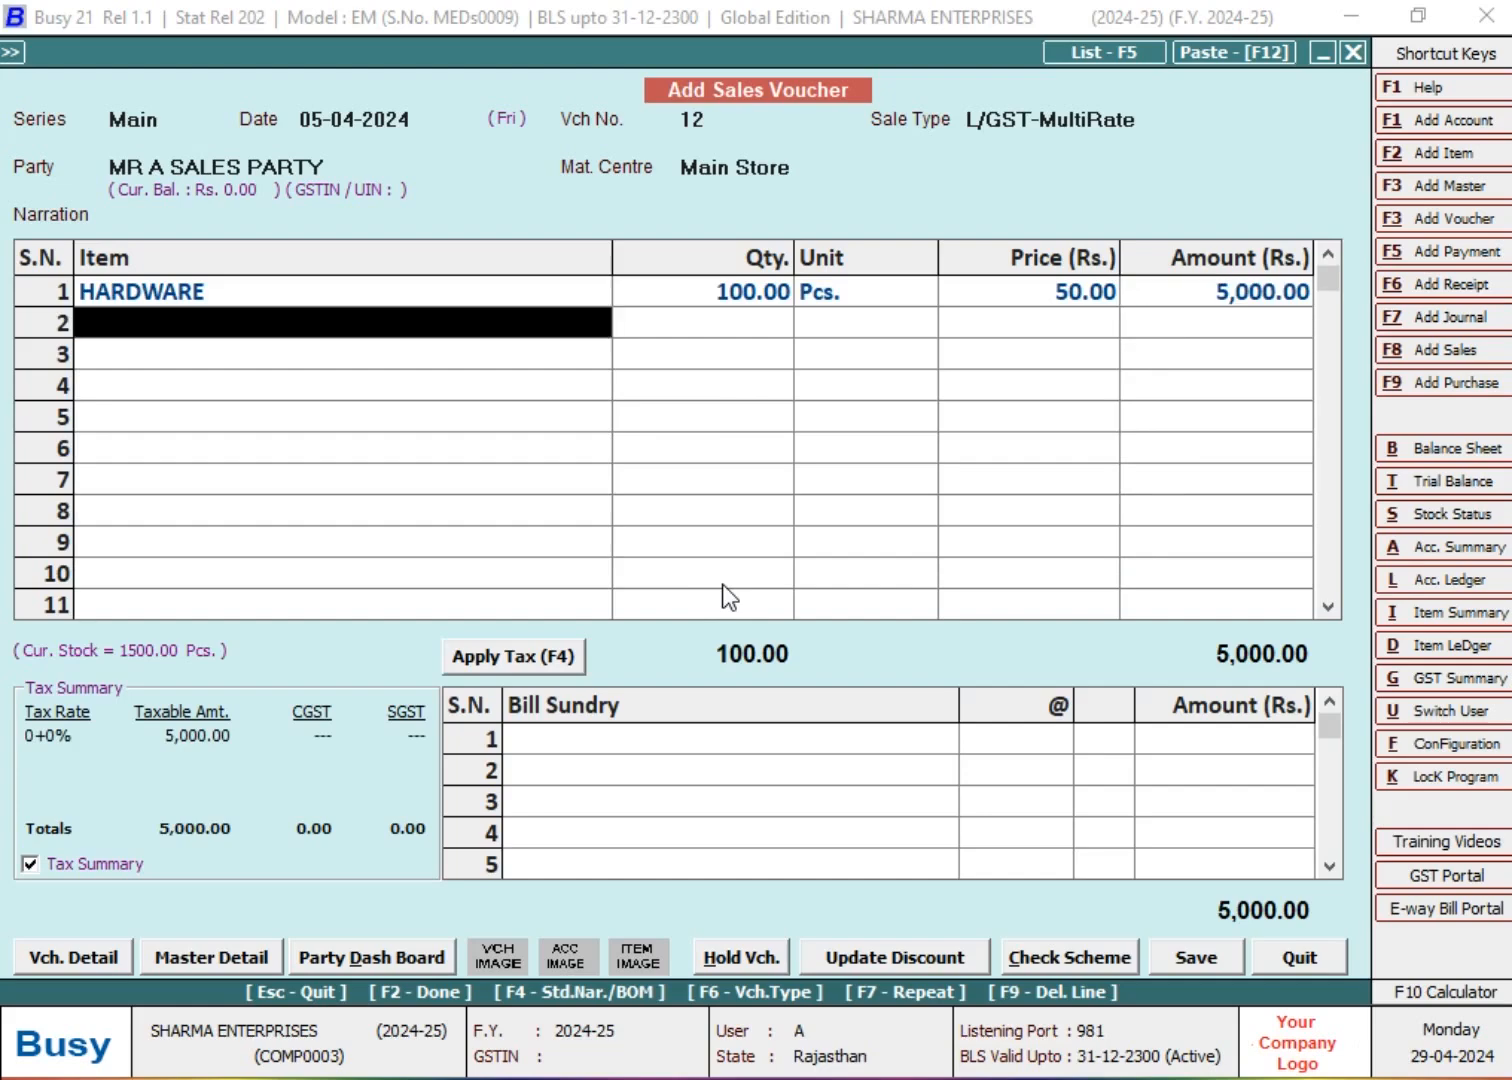
Finish the item list and add SGST and CGST at 9% each as bill sundries of the sale
key("Return")
type("s")
key("Return")
type("9")
key("Return")
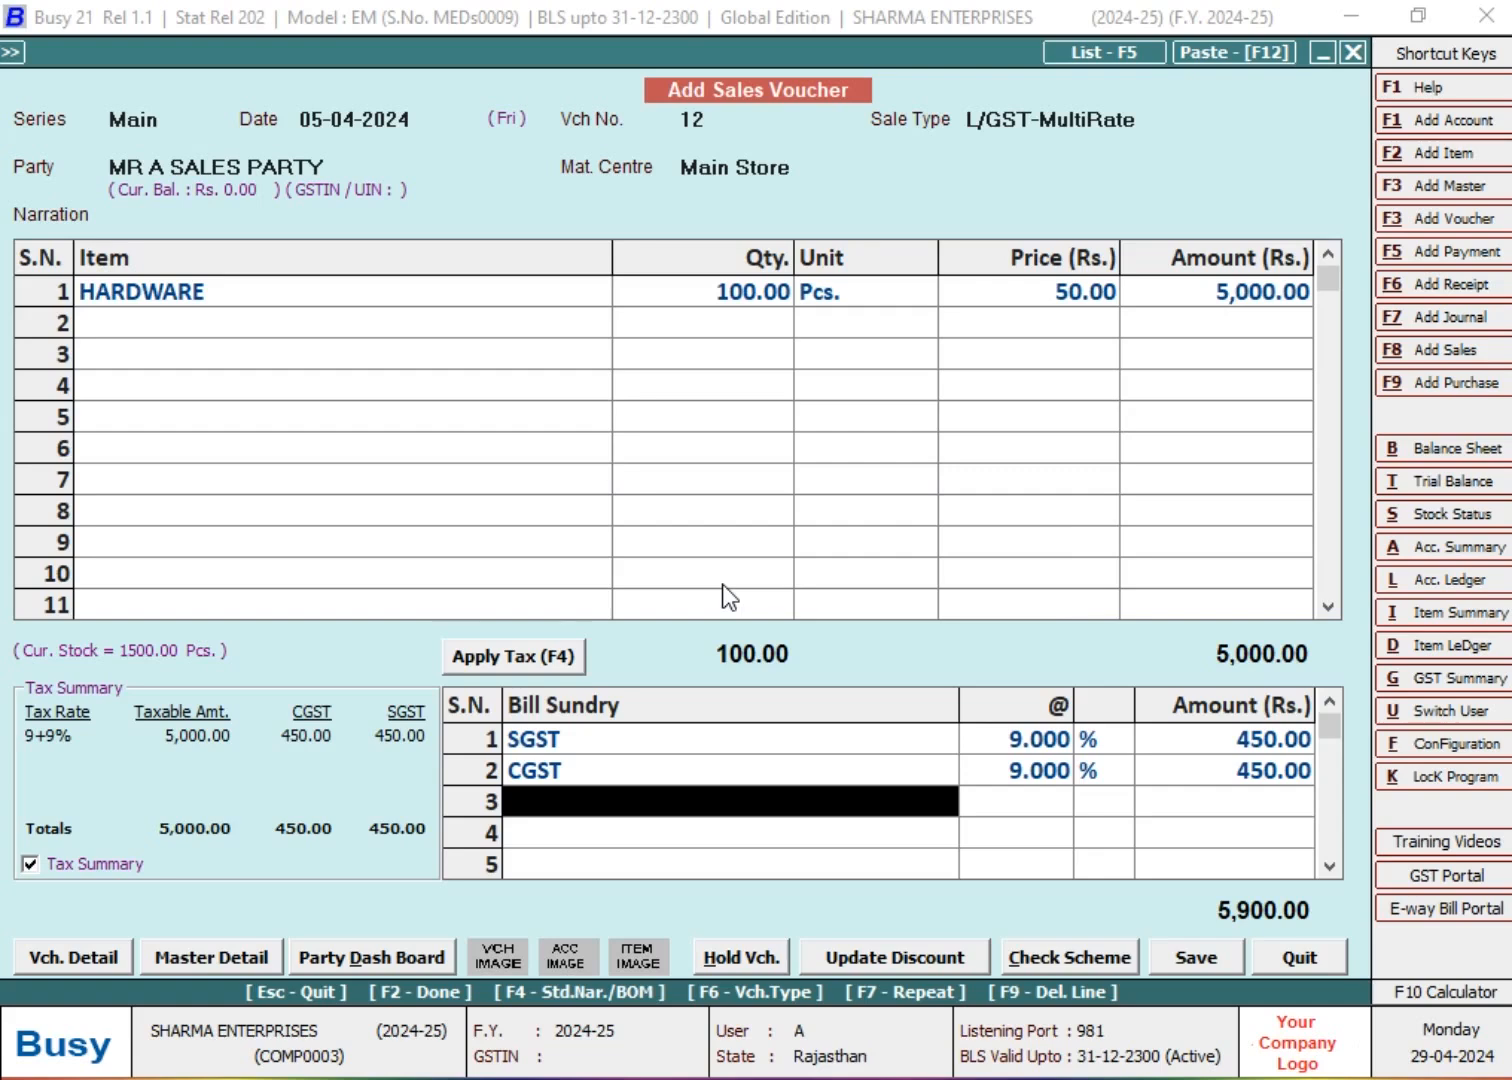
Save the sales voucher with its amount as new reference 12 and leave voucher entry
key("Up")
key("Up")
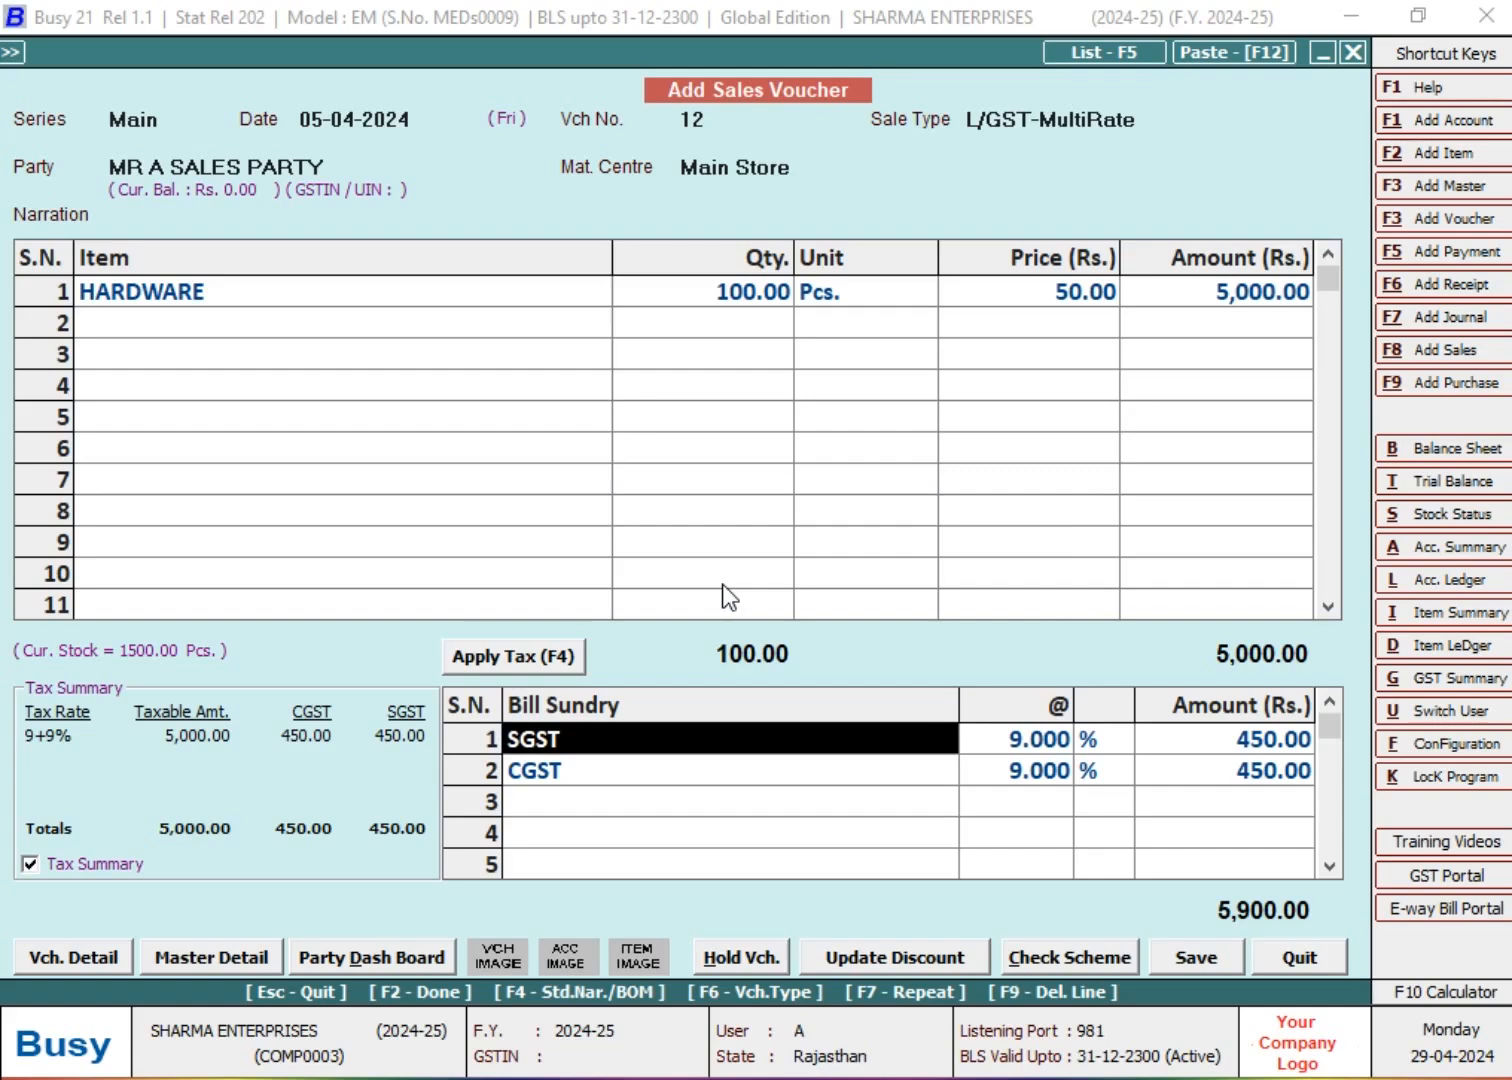
key("Up")
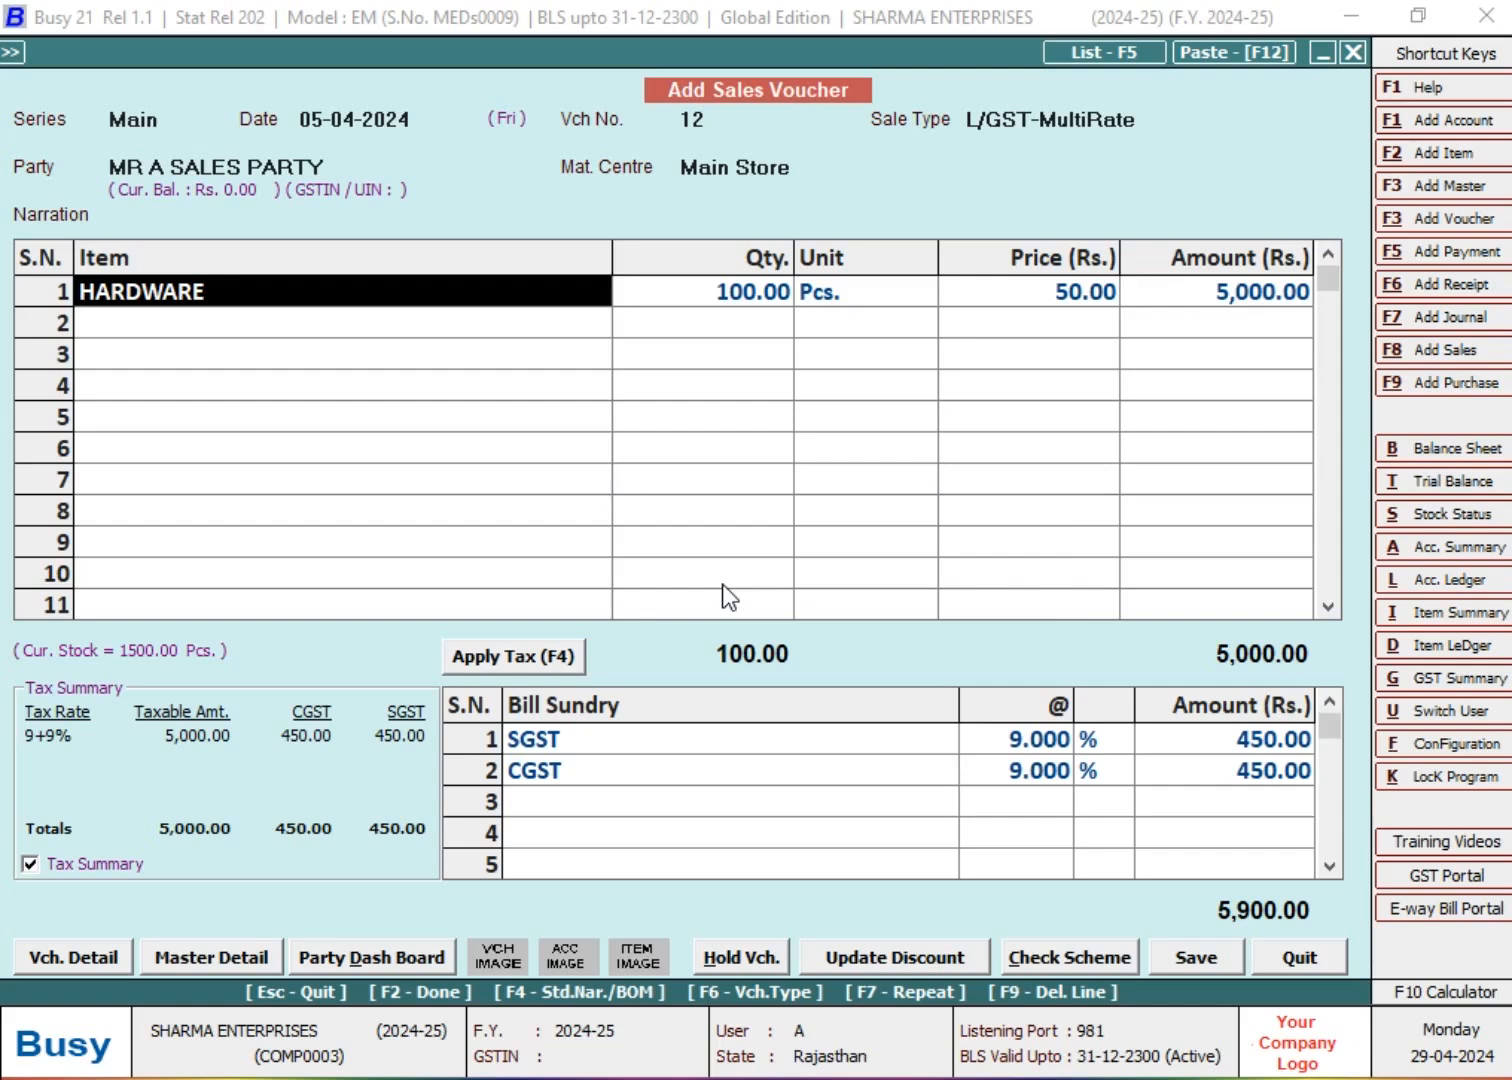
key("F2")
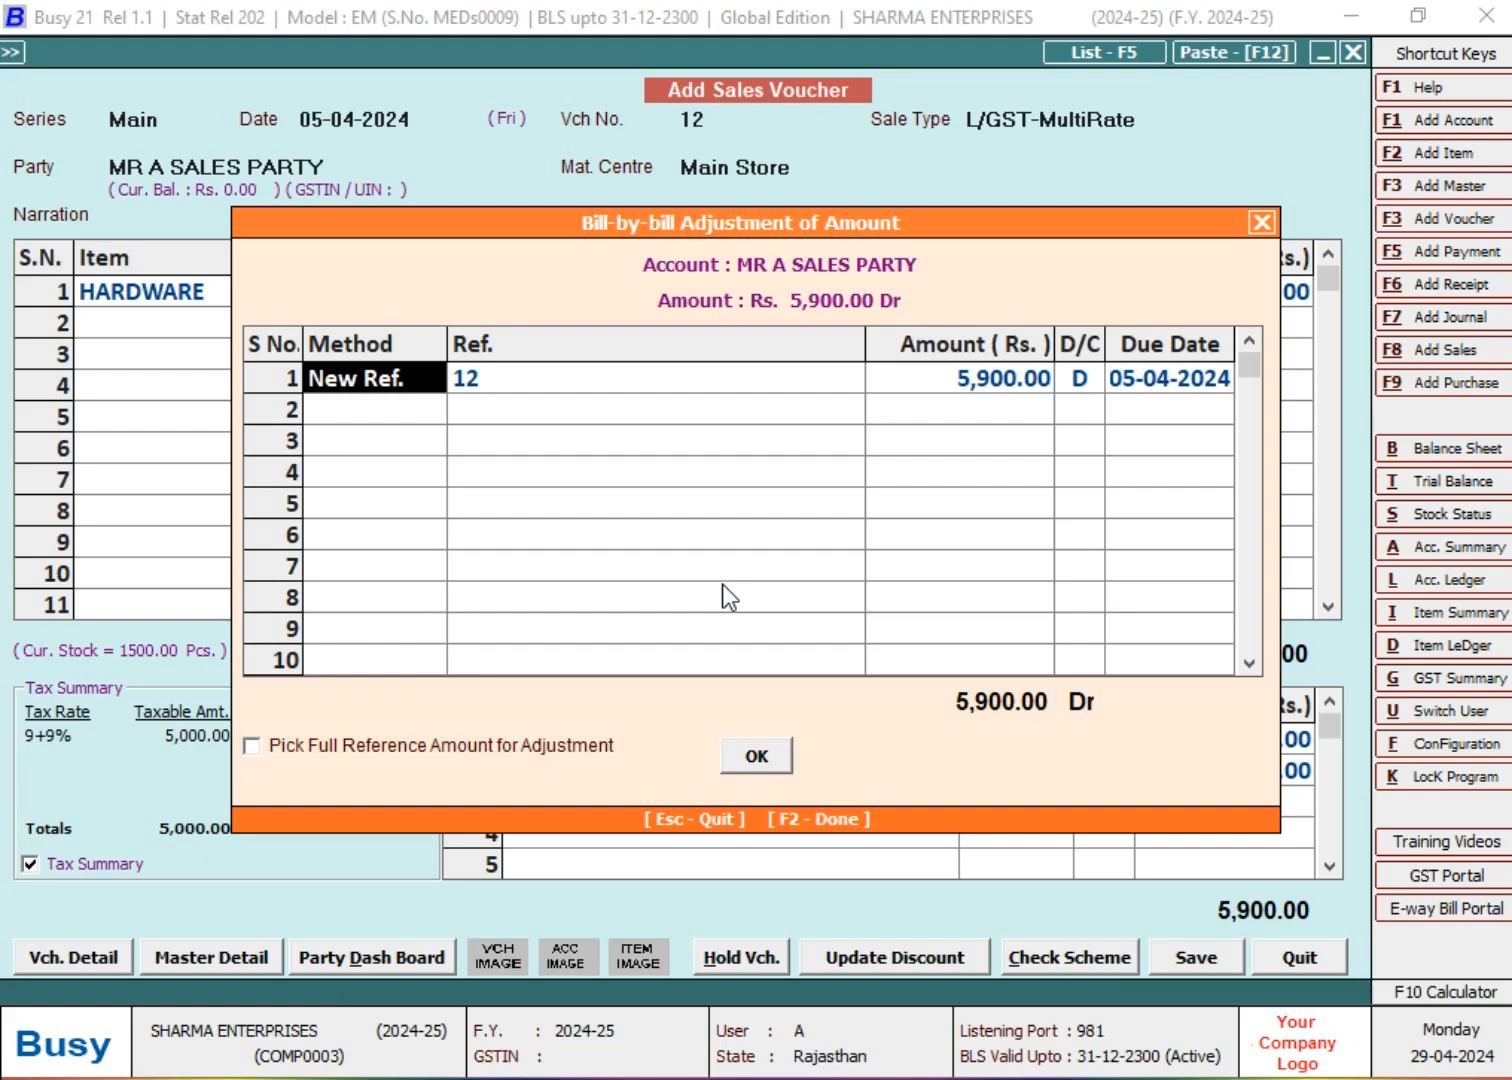
key("F2")
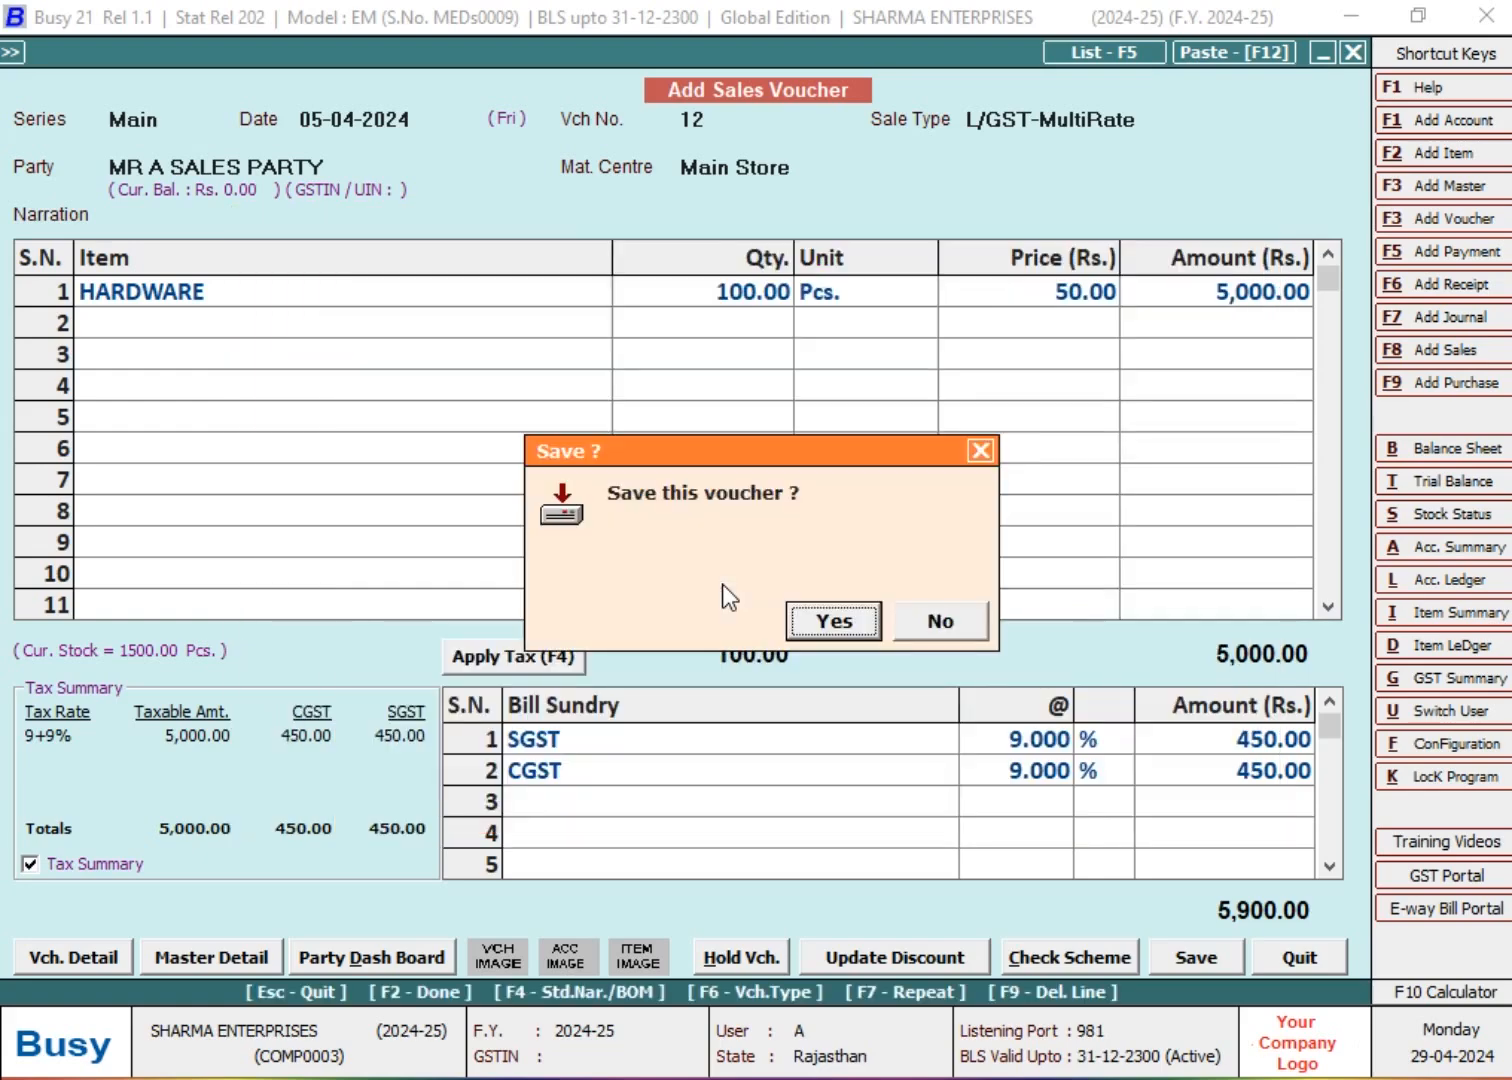
key("Return")
key("Escape")
key("Escape")
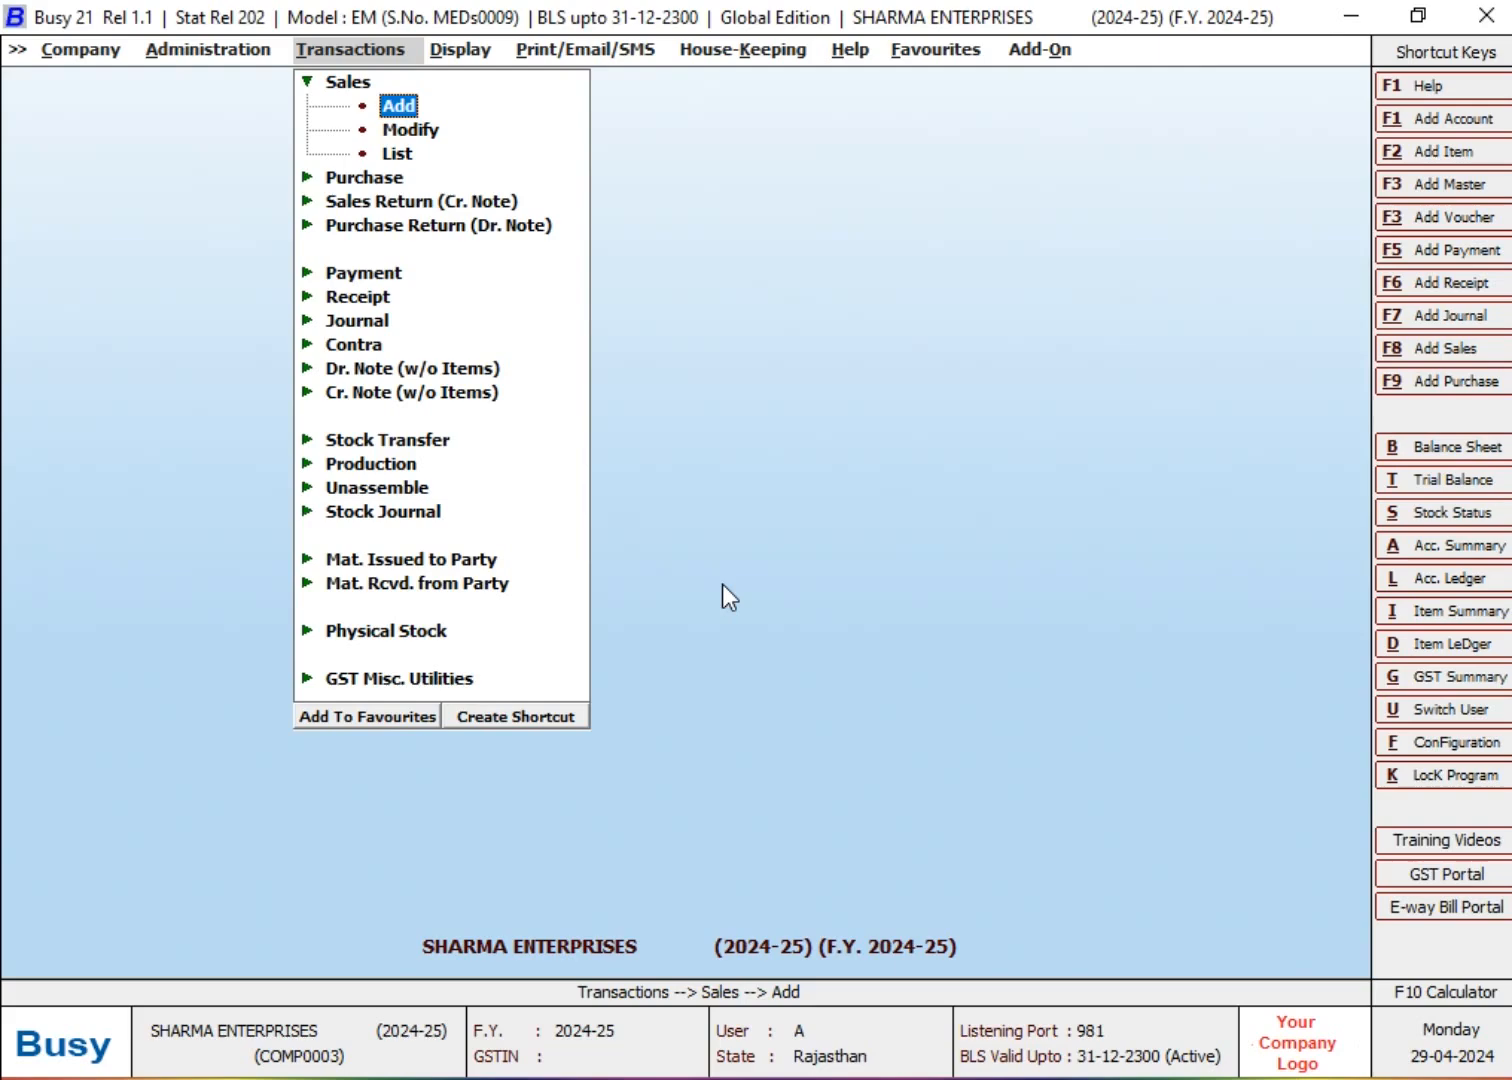
Start a new Sales Return (Cr. Note) voucher dated 10-04-2024 with voucher number 1
key("Down")
key("Down")
key("Left")
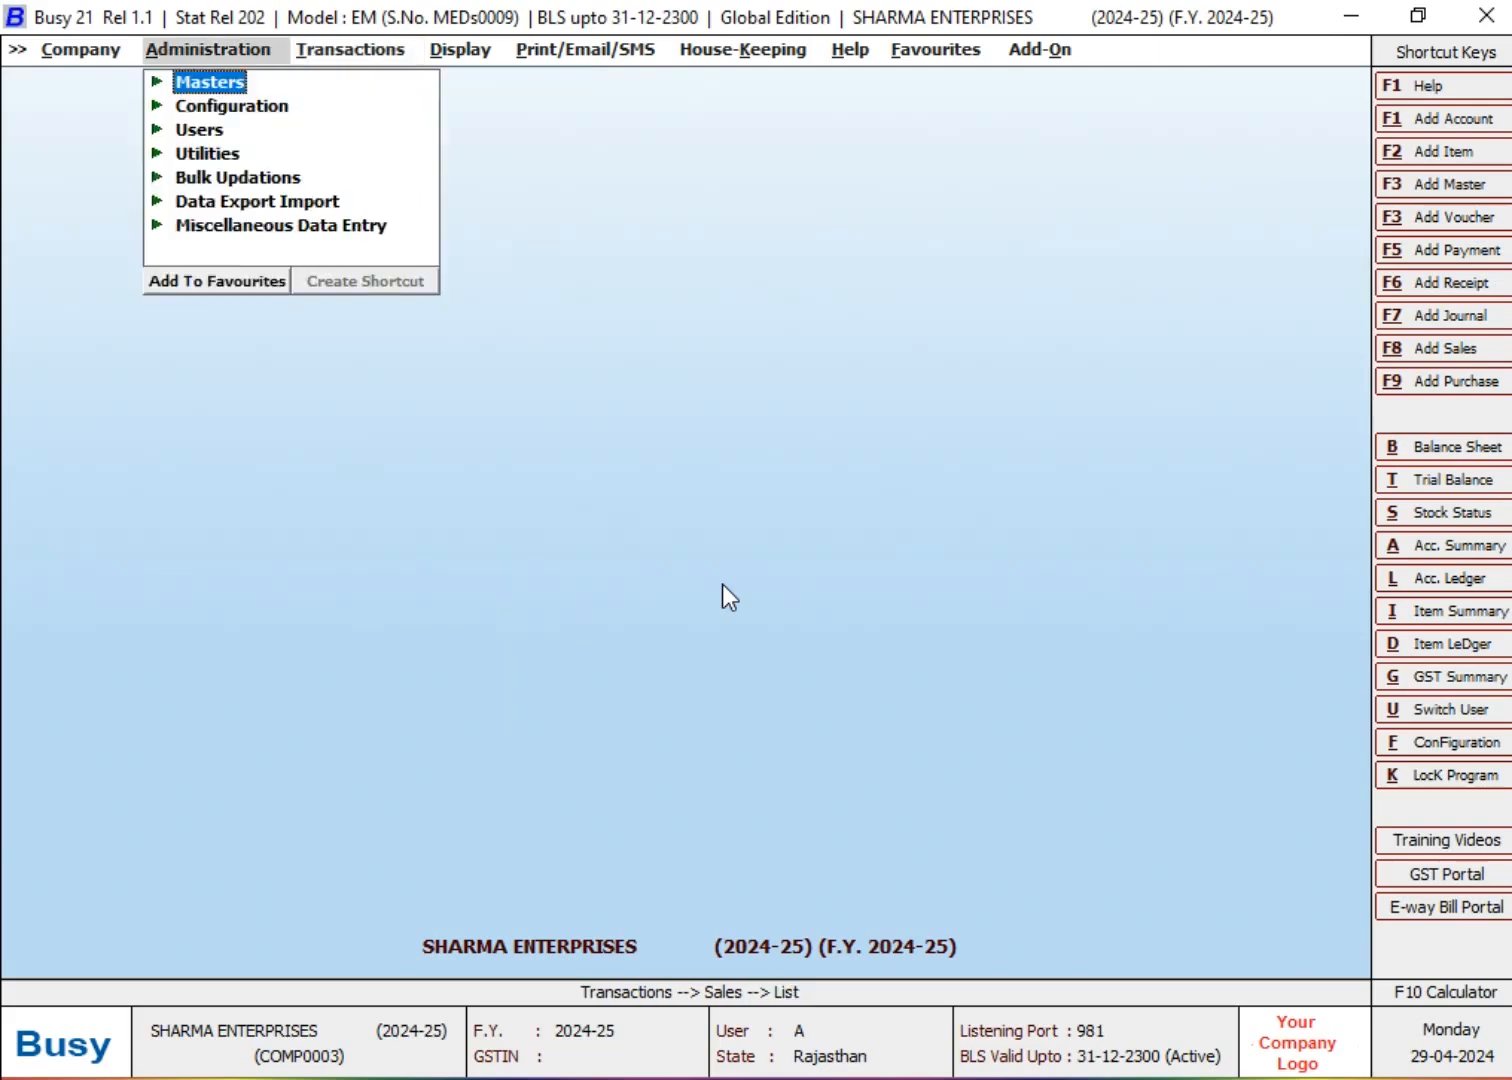
key("Right")
key("Down")
key("Down")
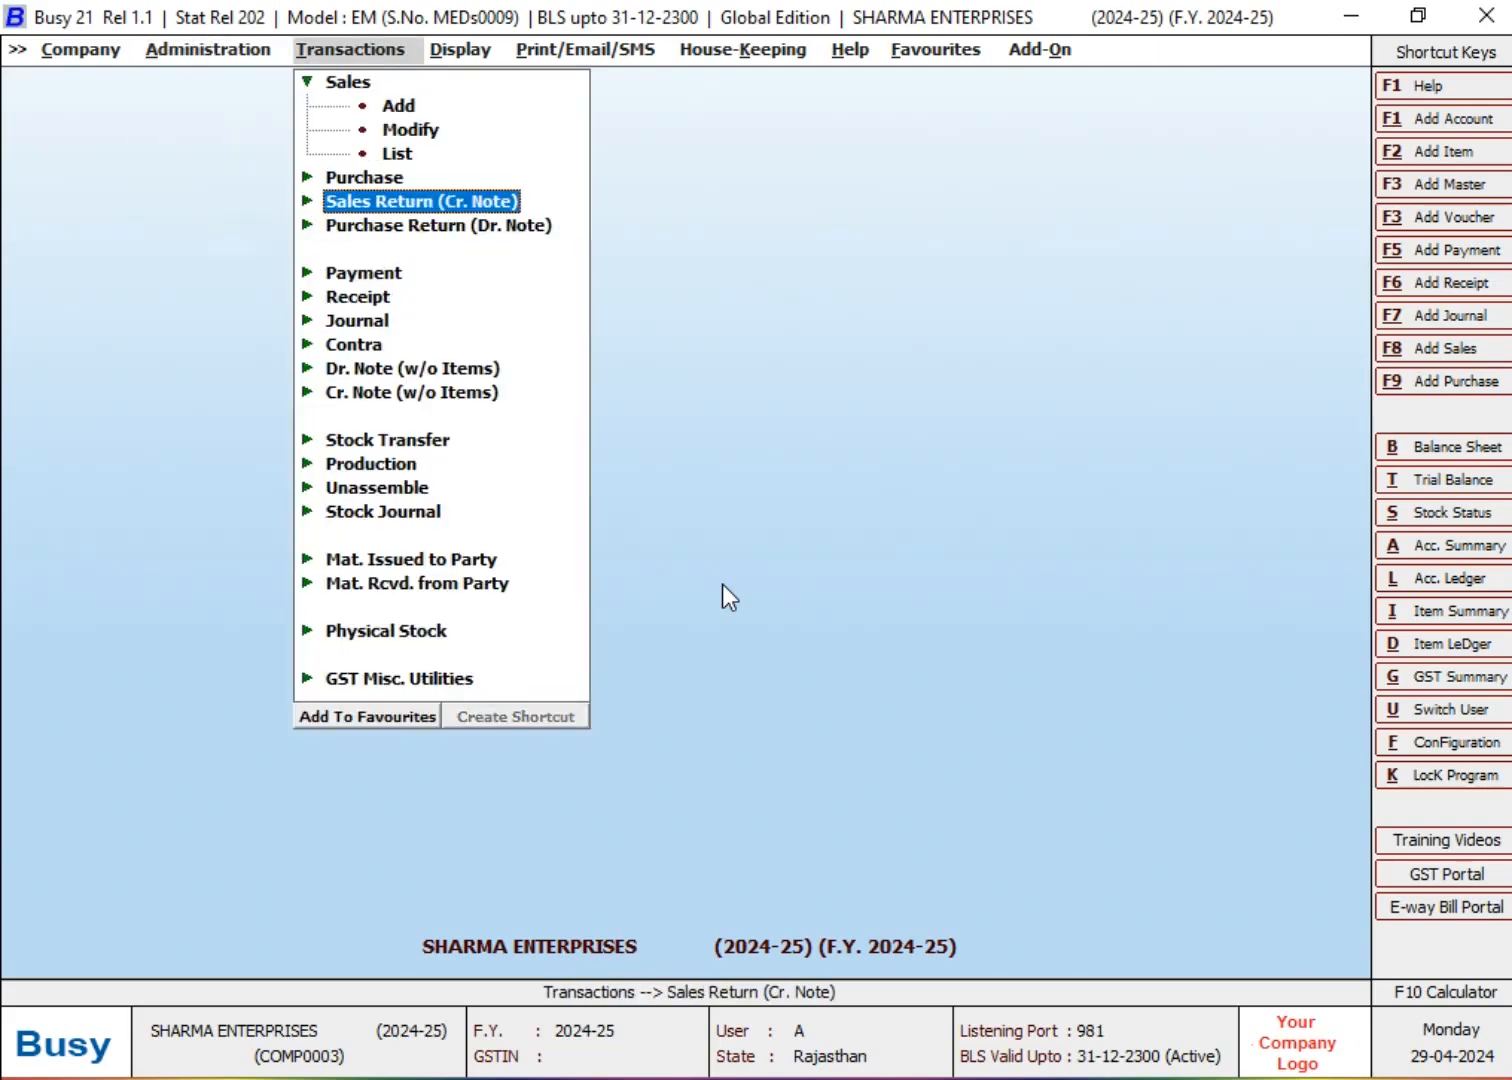
key("Return")
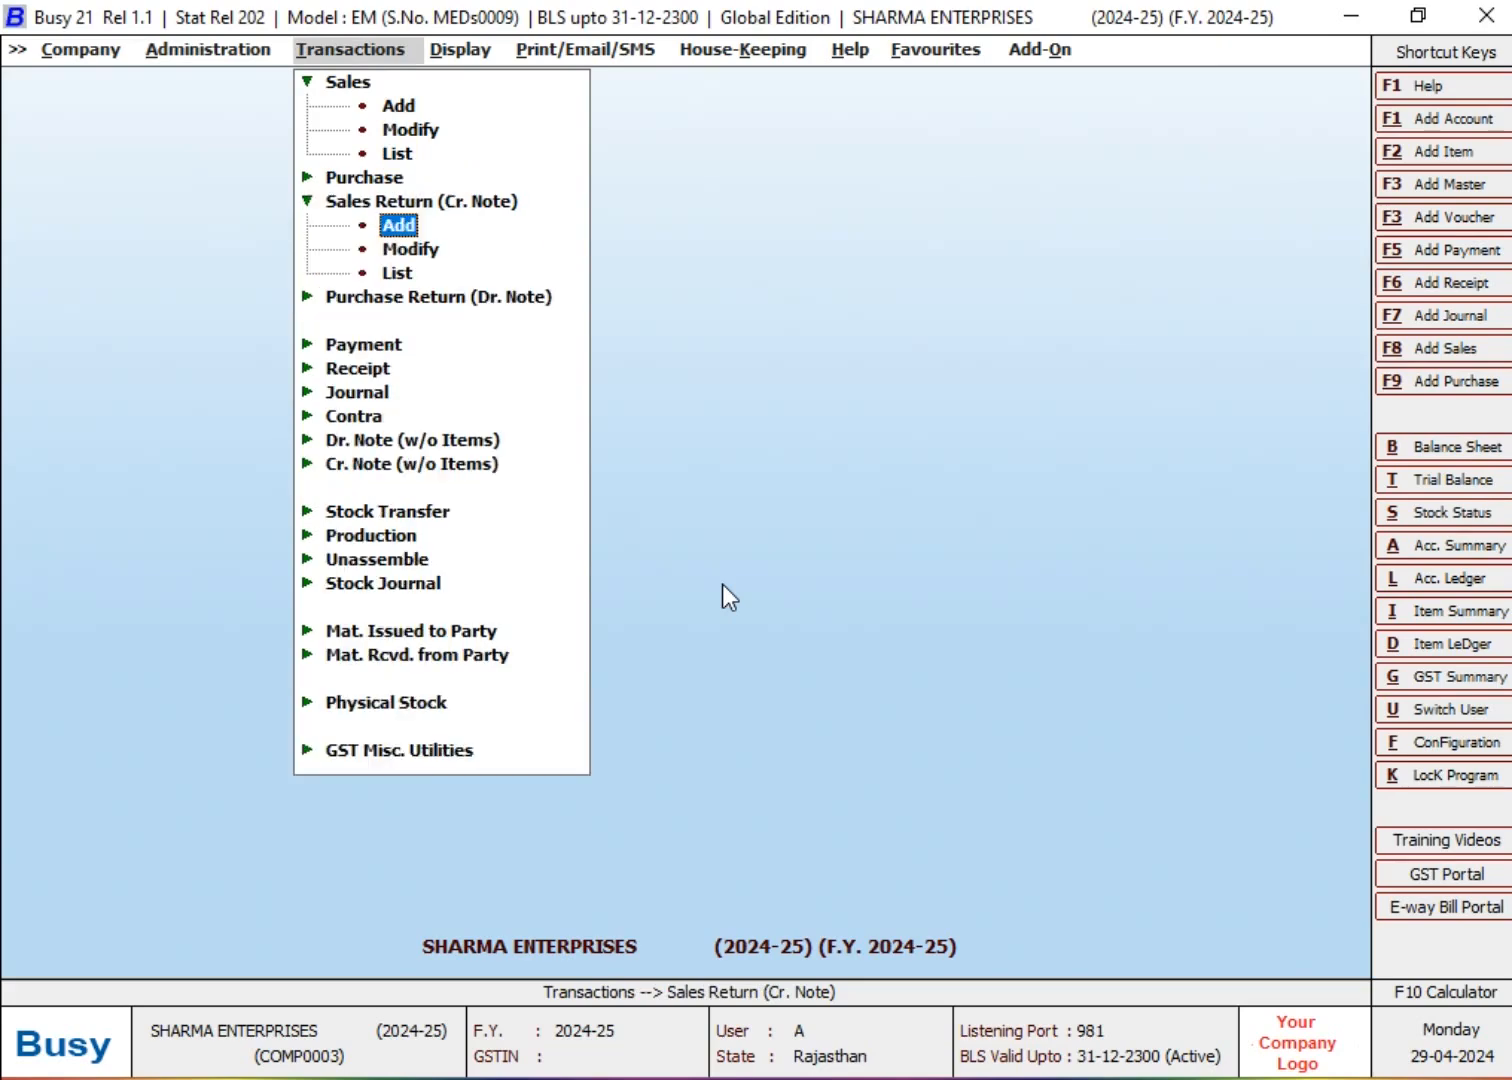
key("Return")
key("Return")
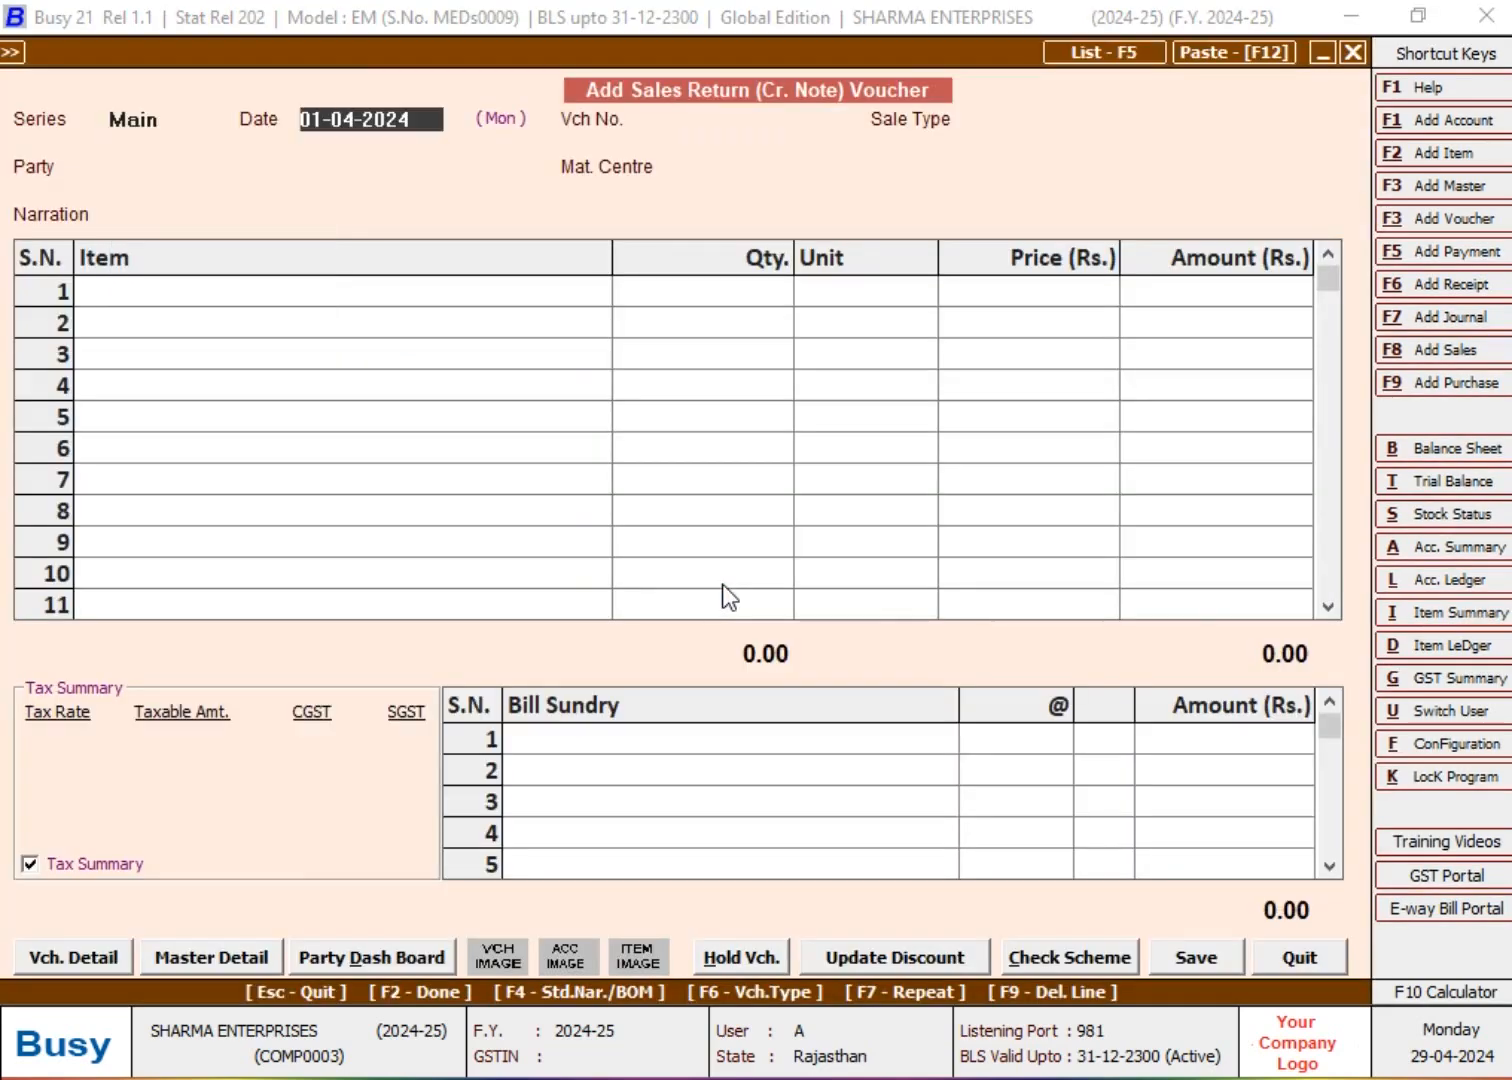
type("10-")
key("Return")
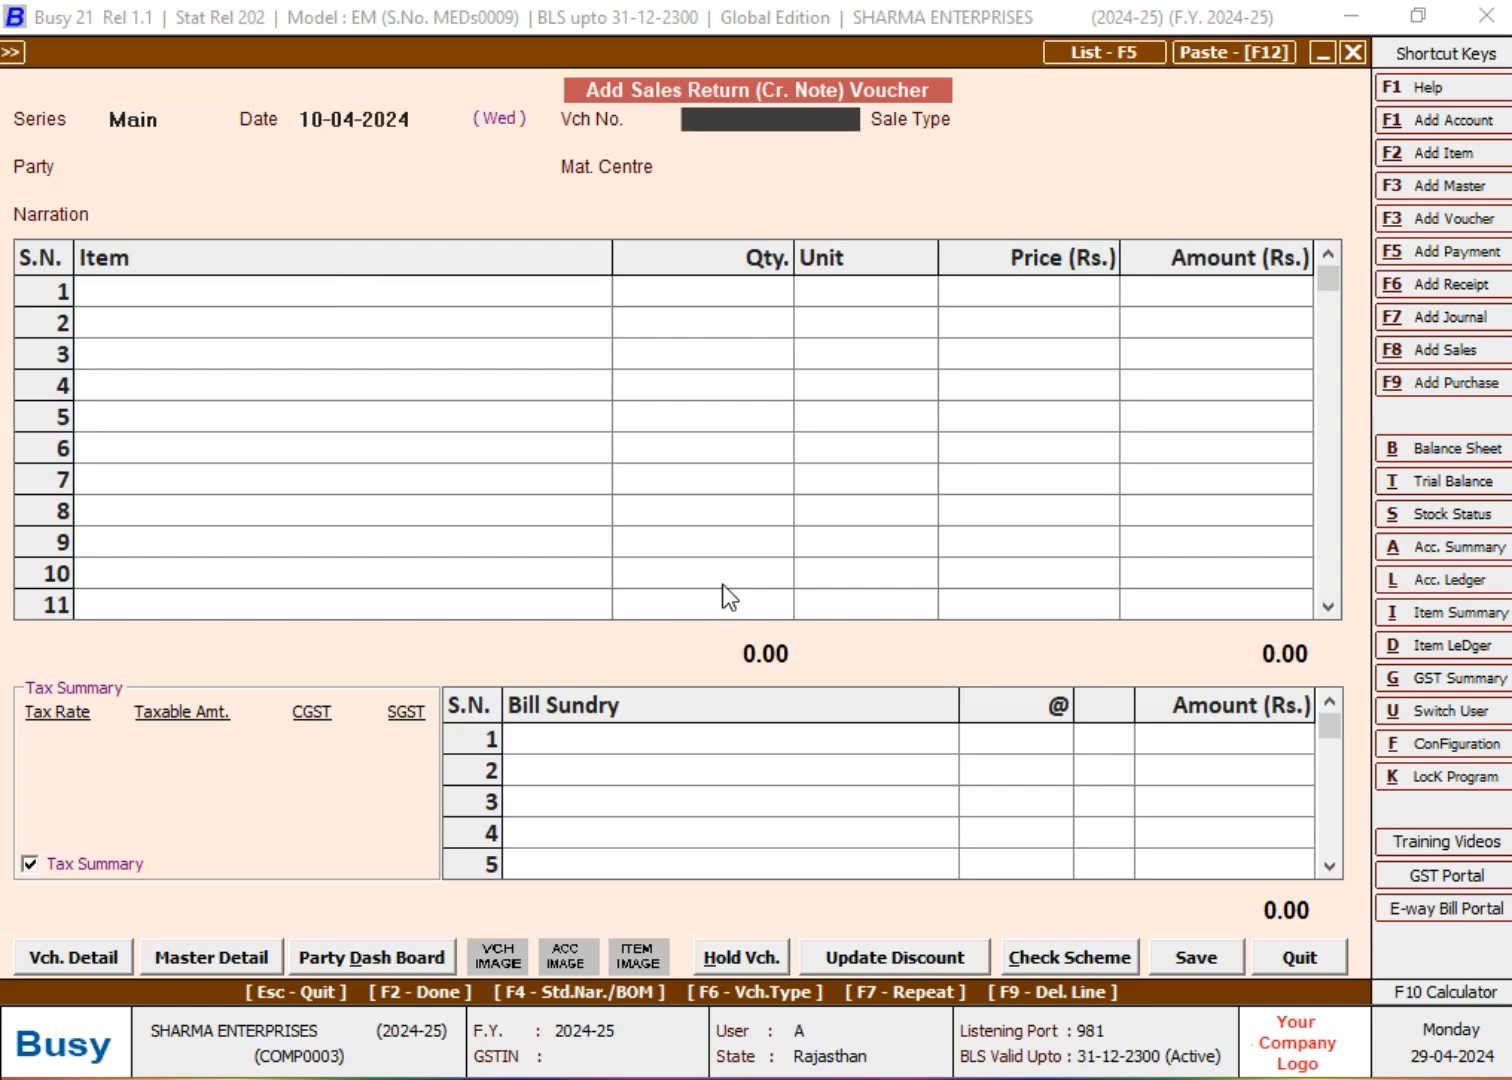
key("Return")
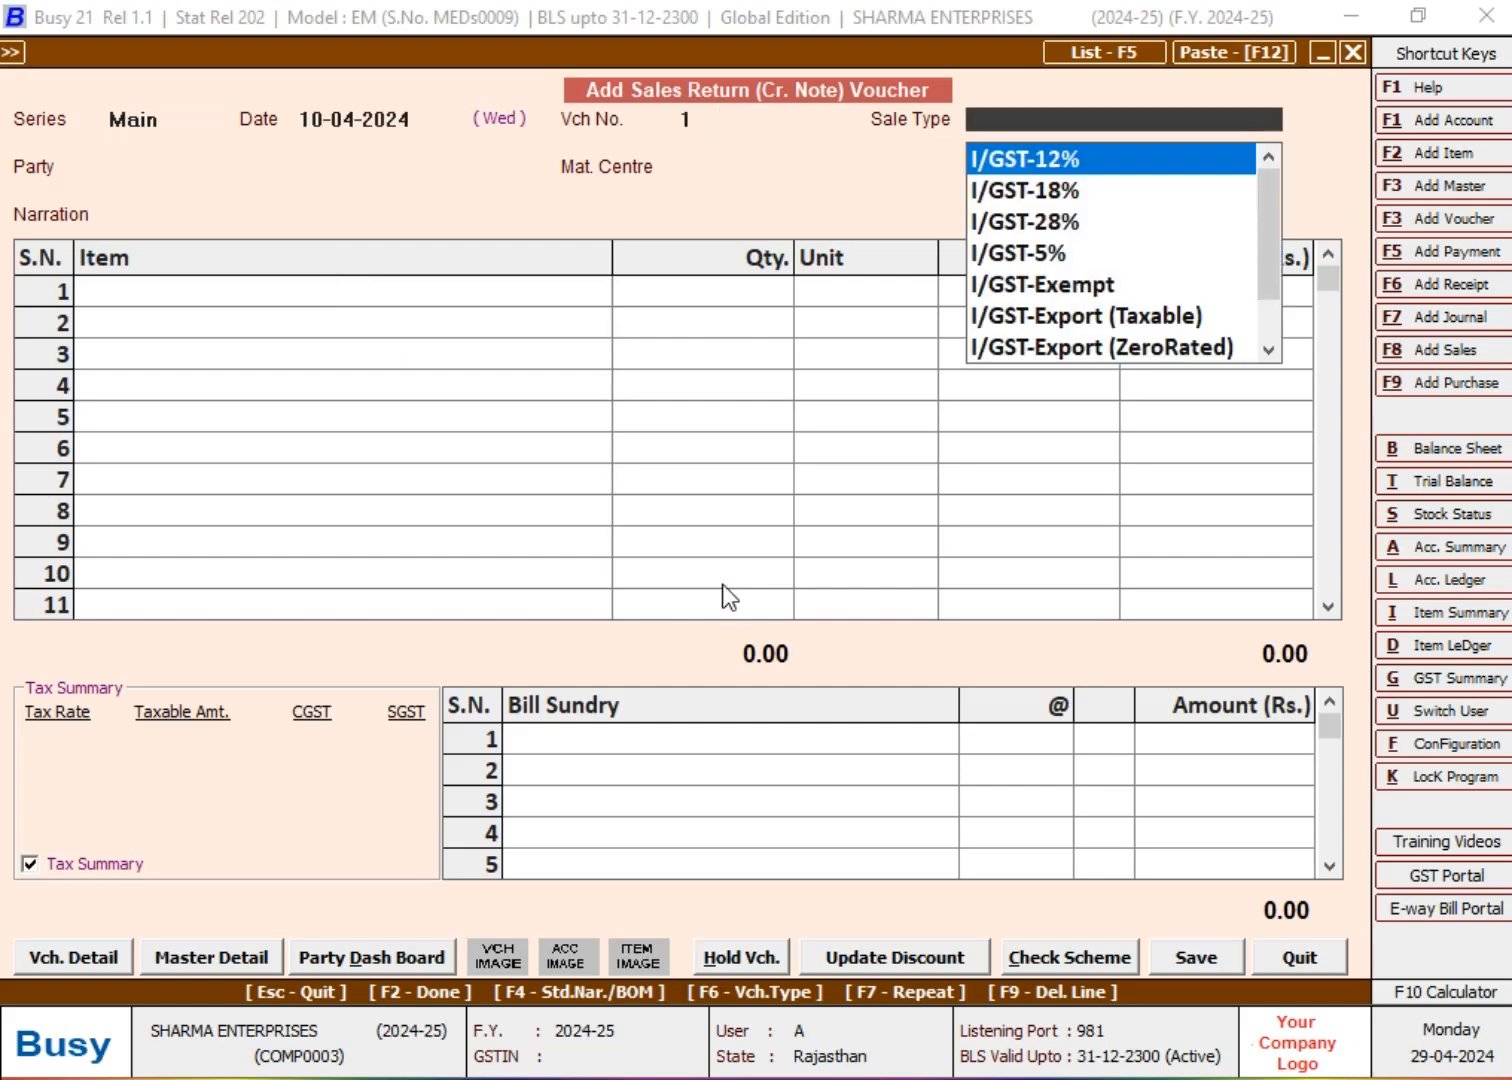
Set the sales return's sale type to L/GST-MultiRate
key("Down")
key("Down")
key("Down")
key("Down")
key("Down")
key("Down")
key("Return")
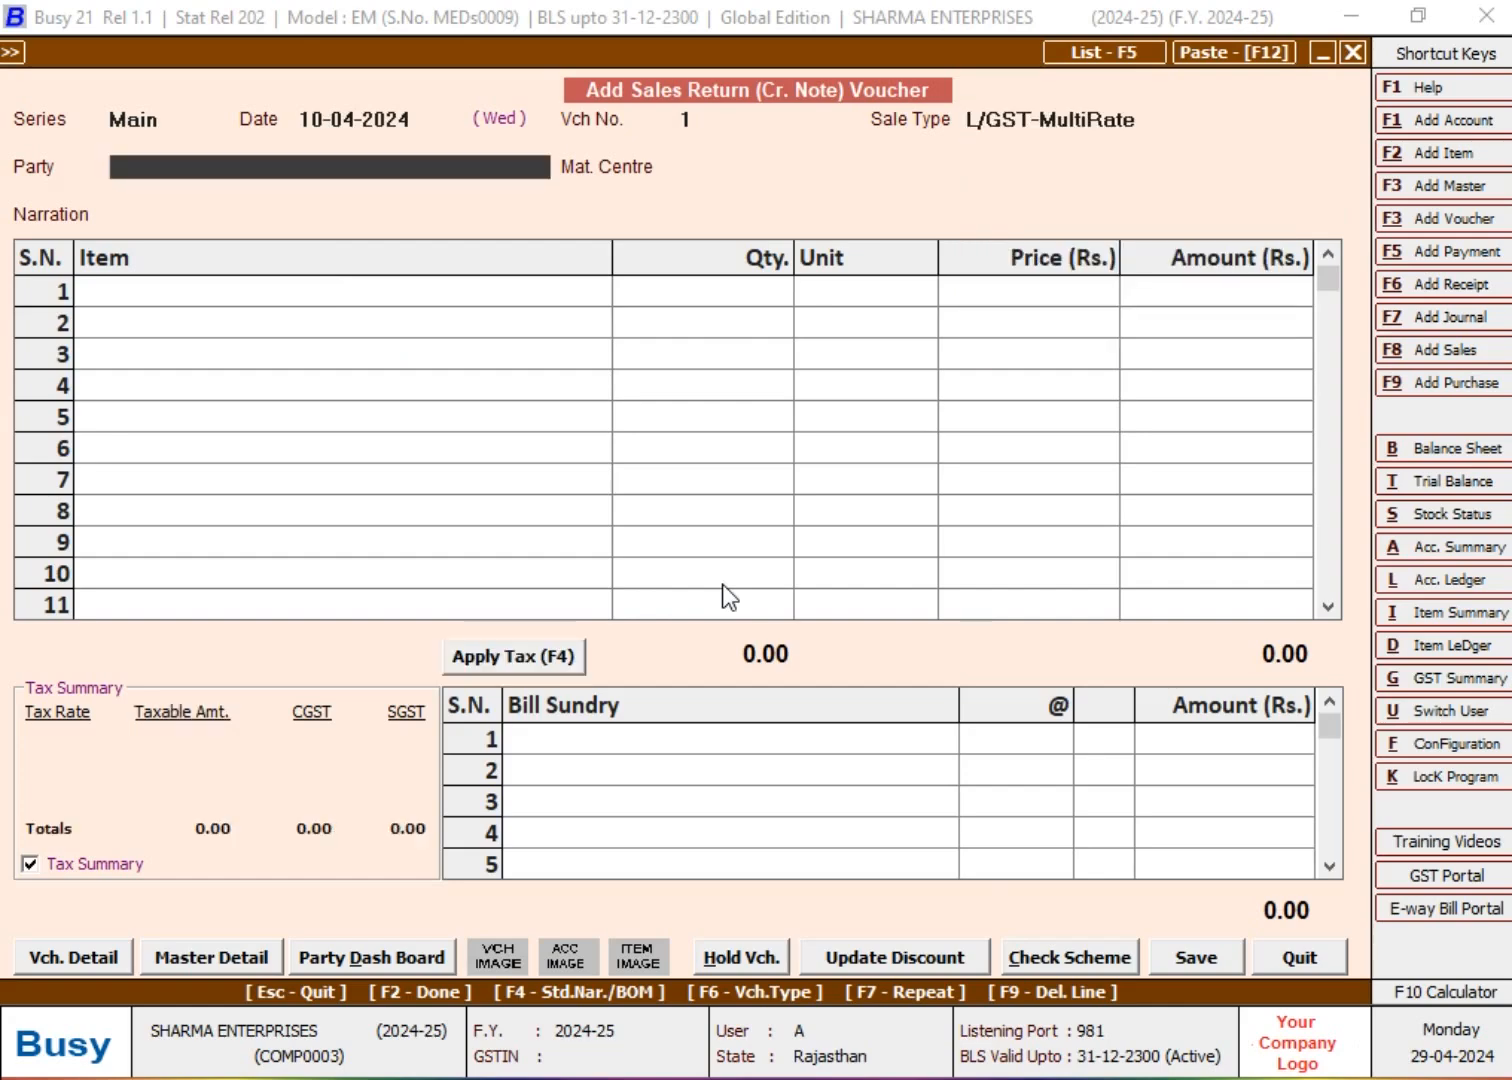
Select MR A SALES PARTY for the return and fill the original sale details from voucher 12 dated 05-04-2024
type("mr")
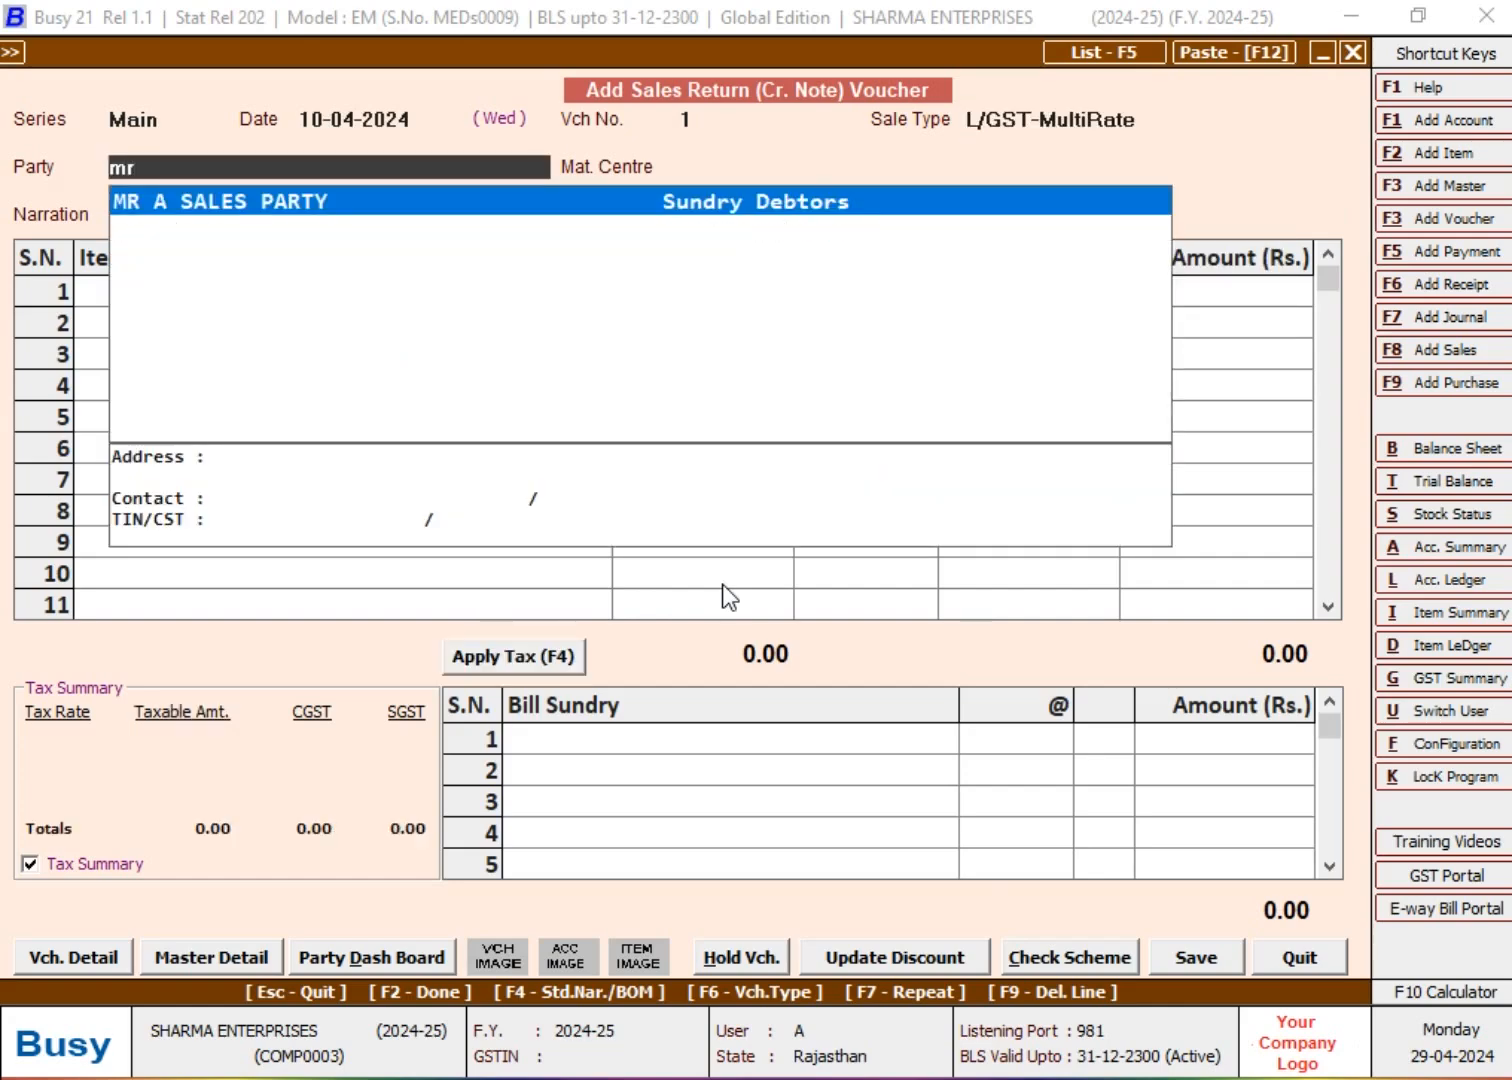
key("Return")
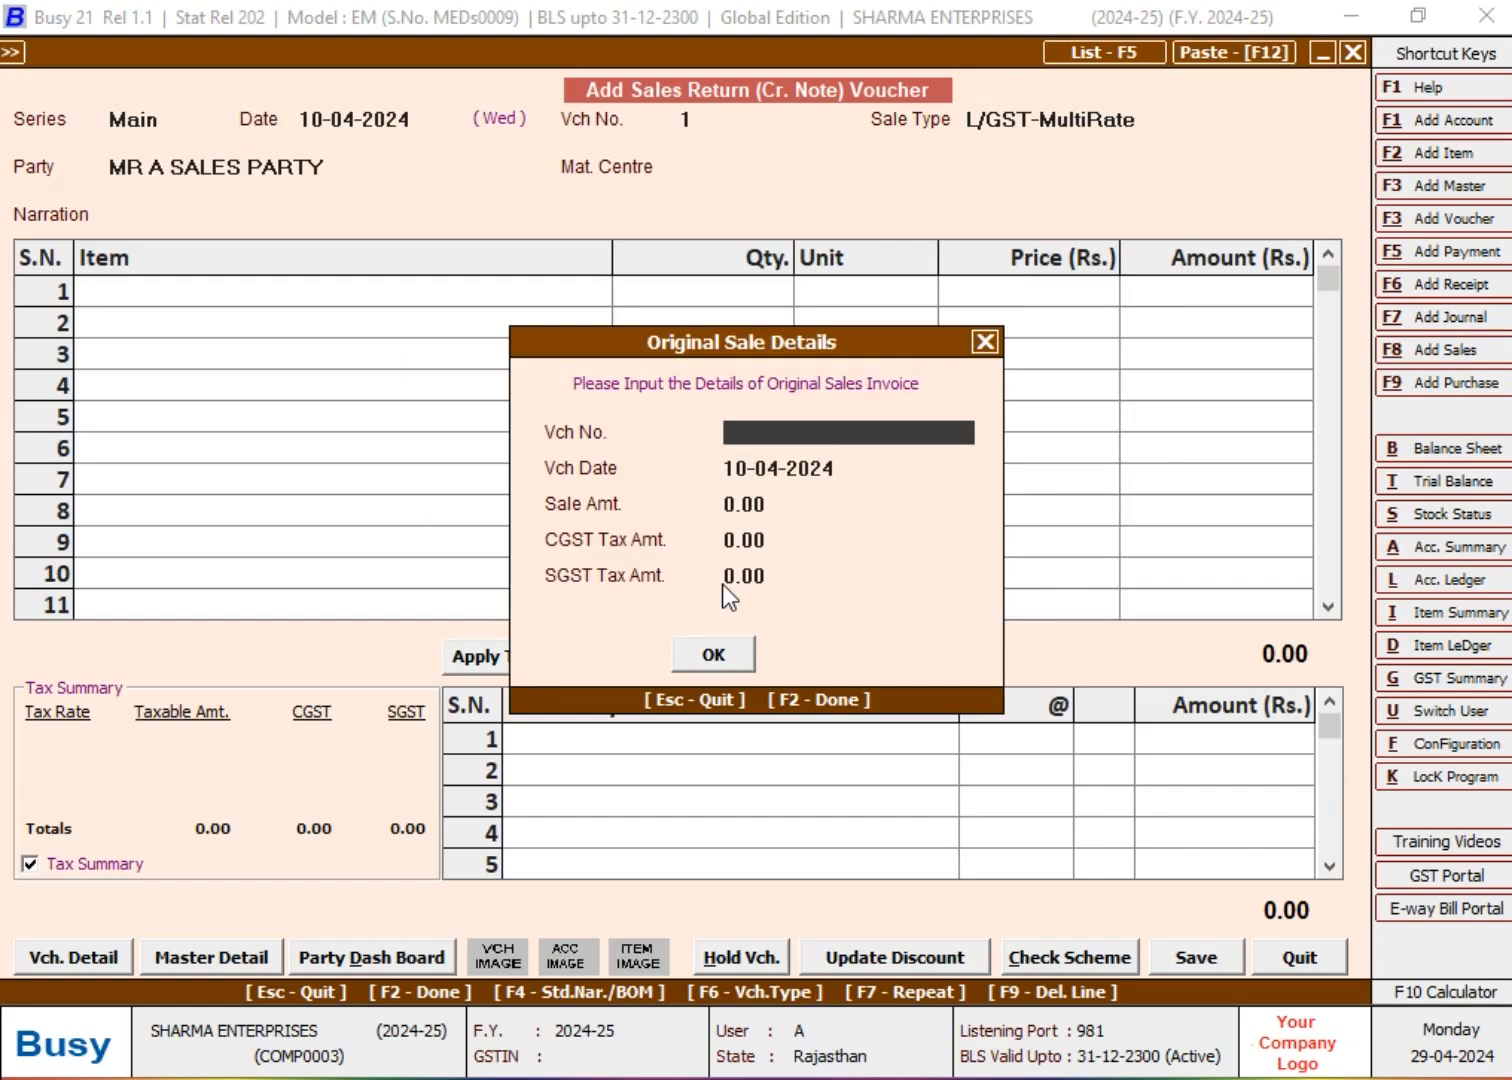
type("12")
key("Return")
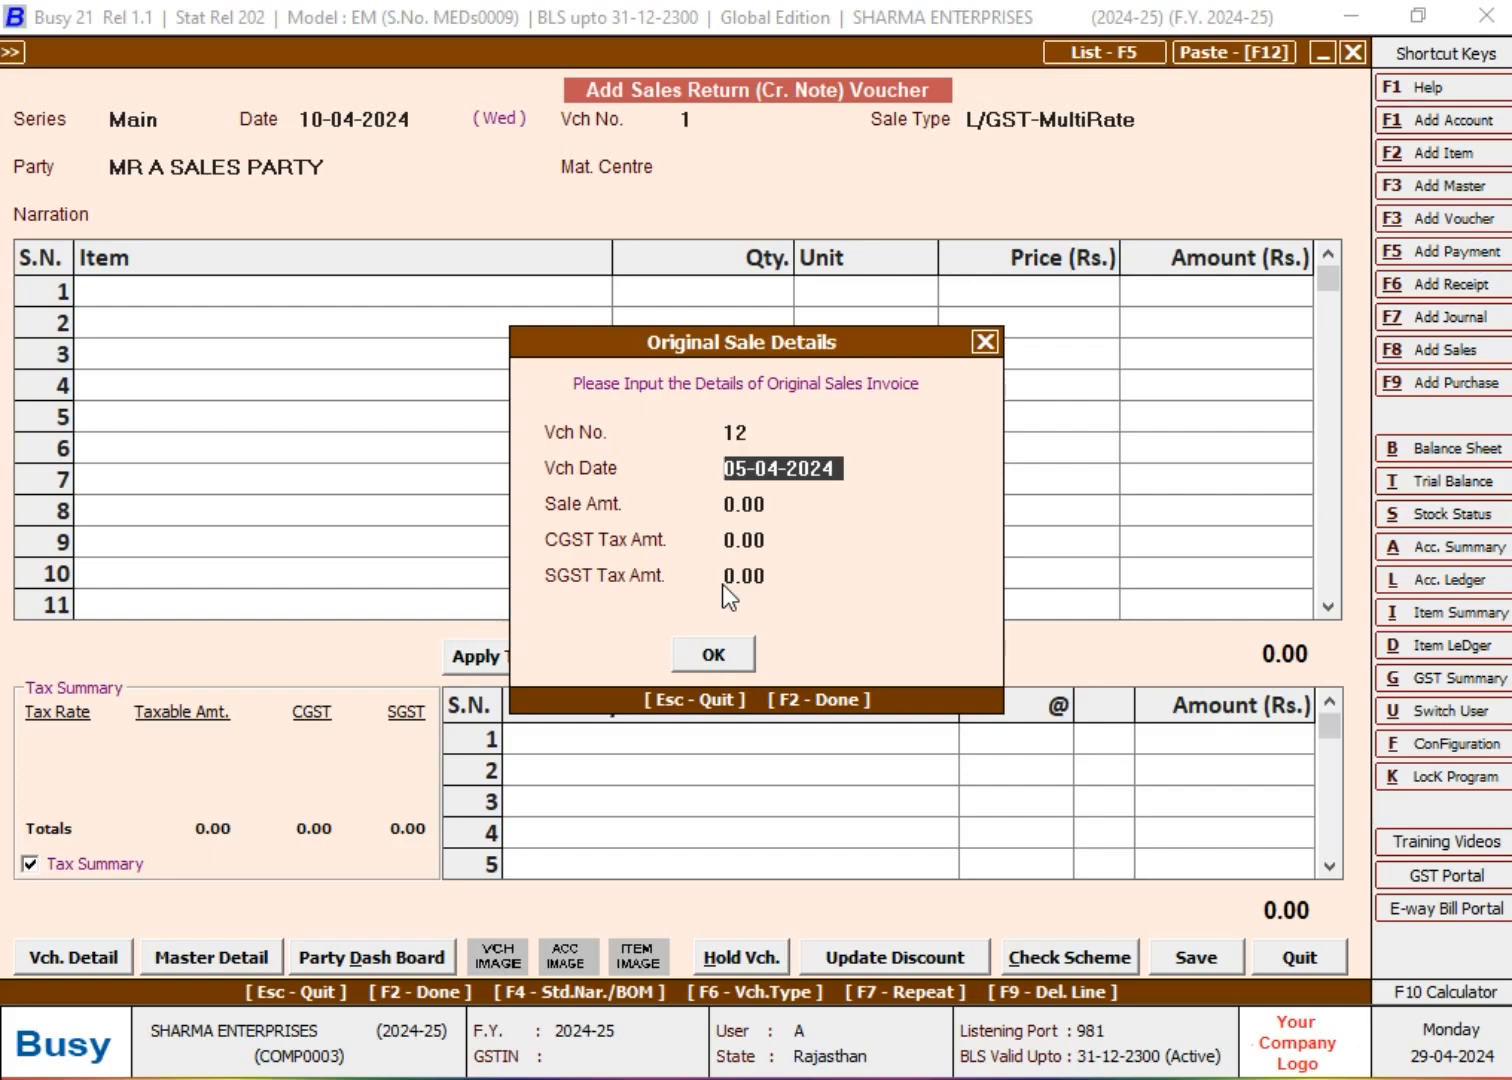
key("Up")
key("Return")
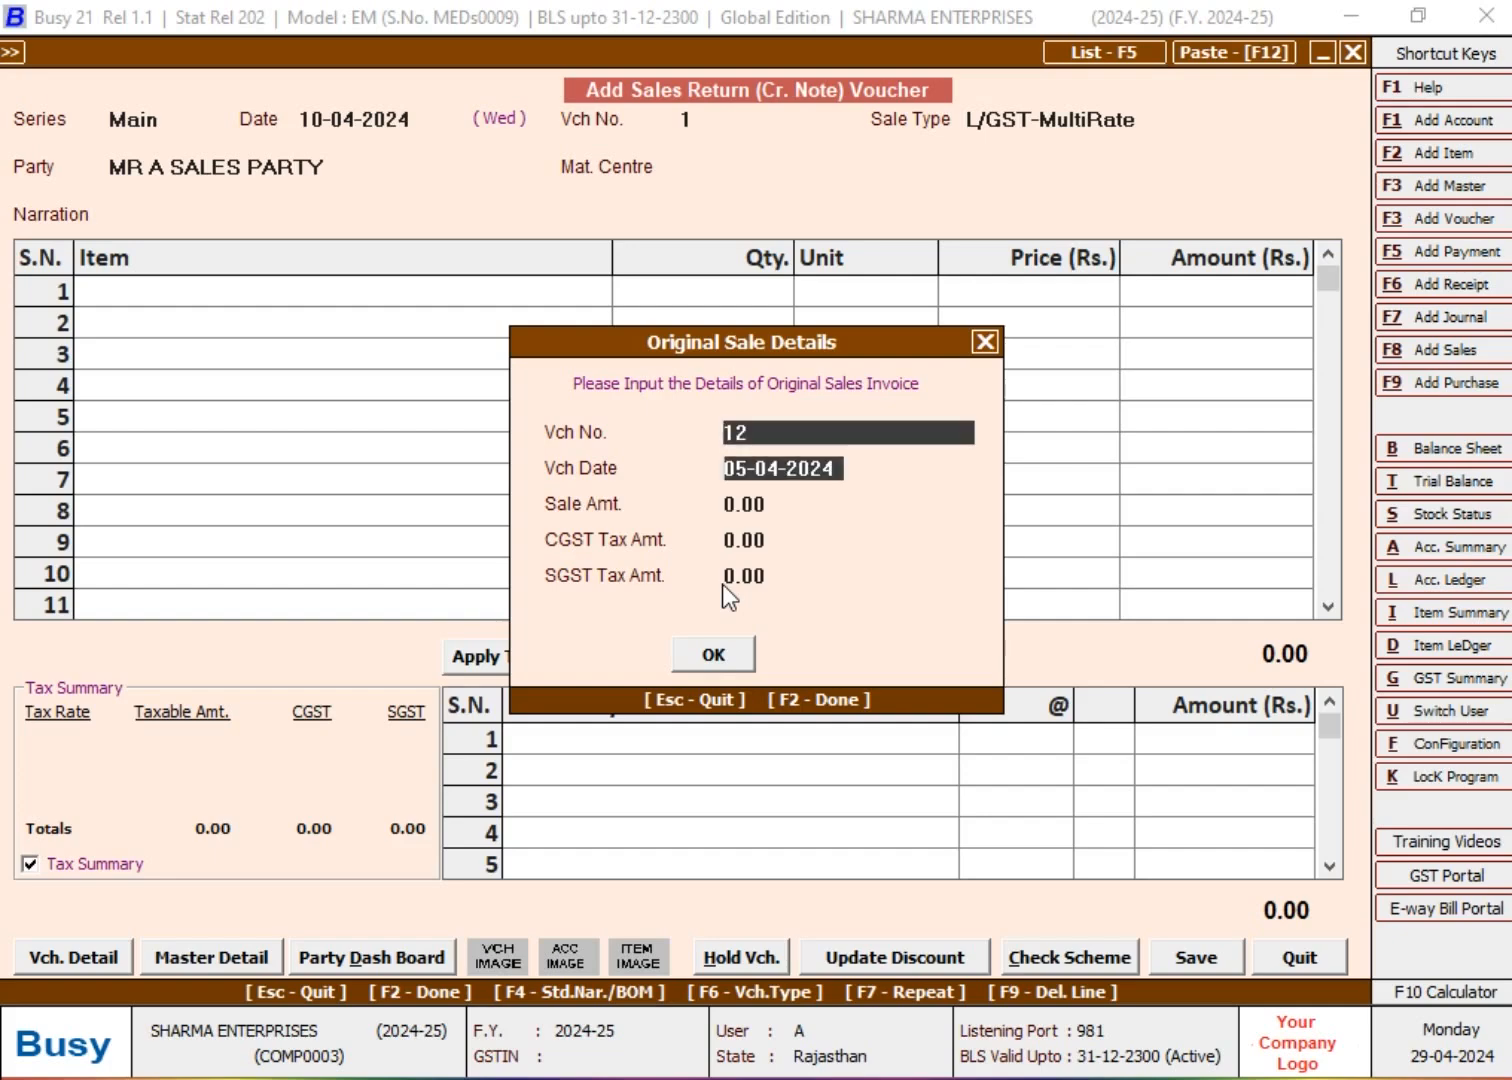
key("Return")
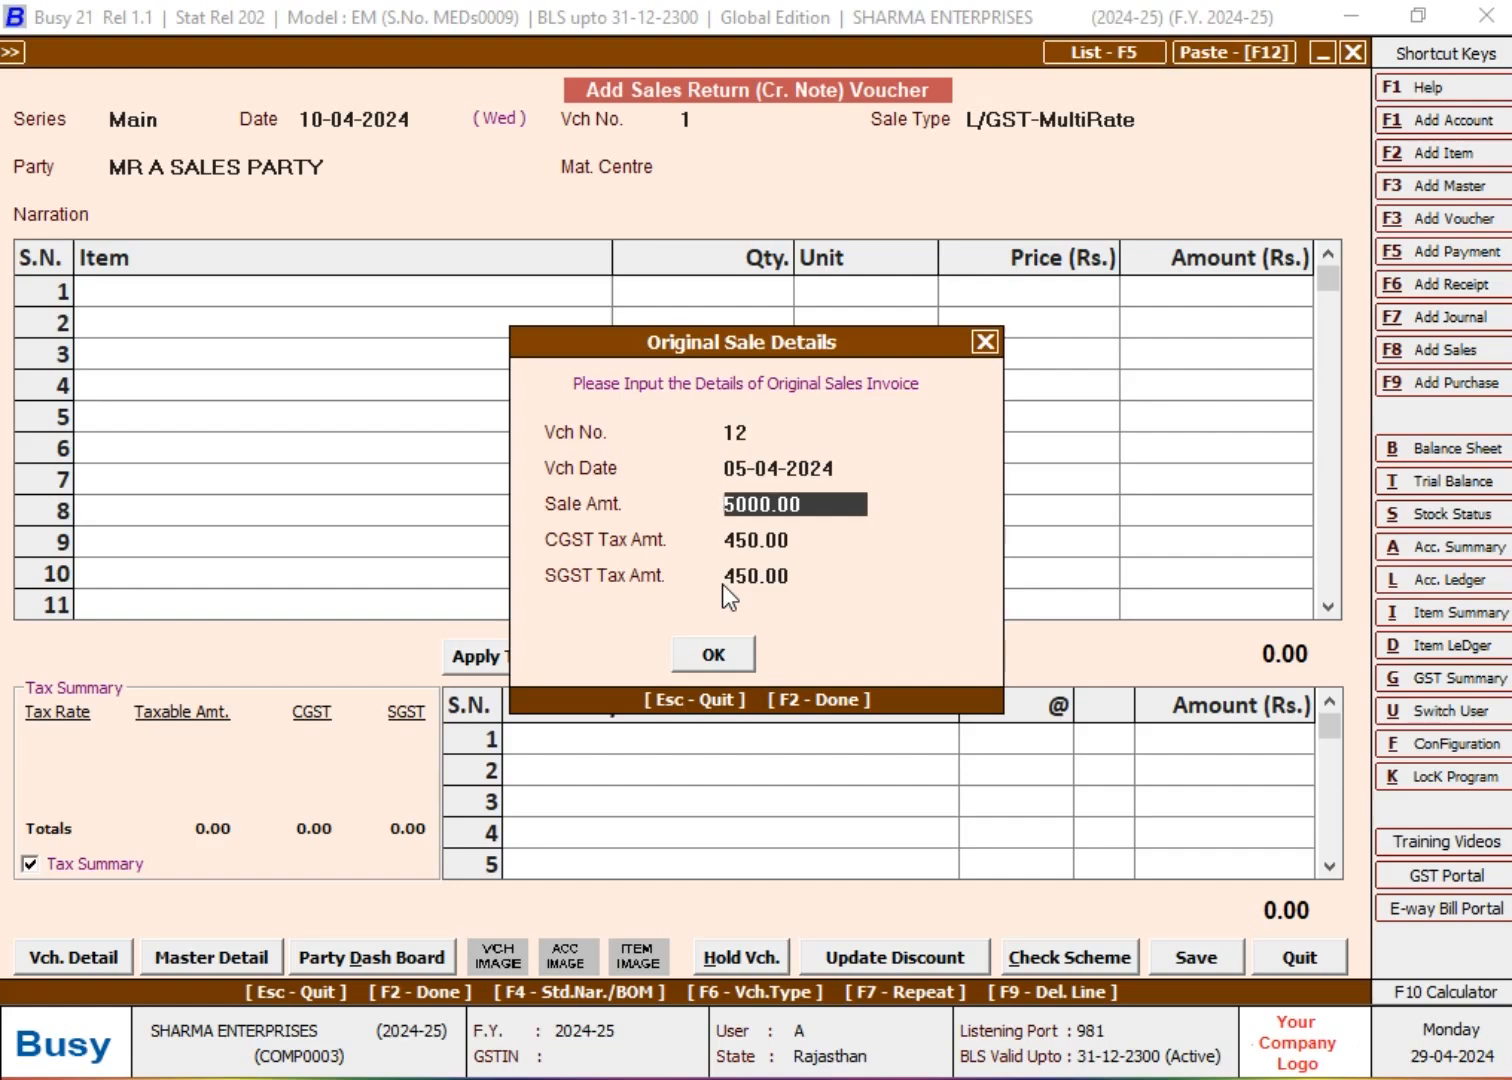
key("Return")
key("Return")
key("Return")
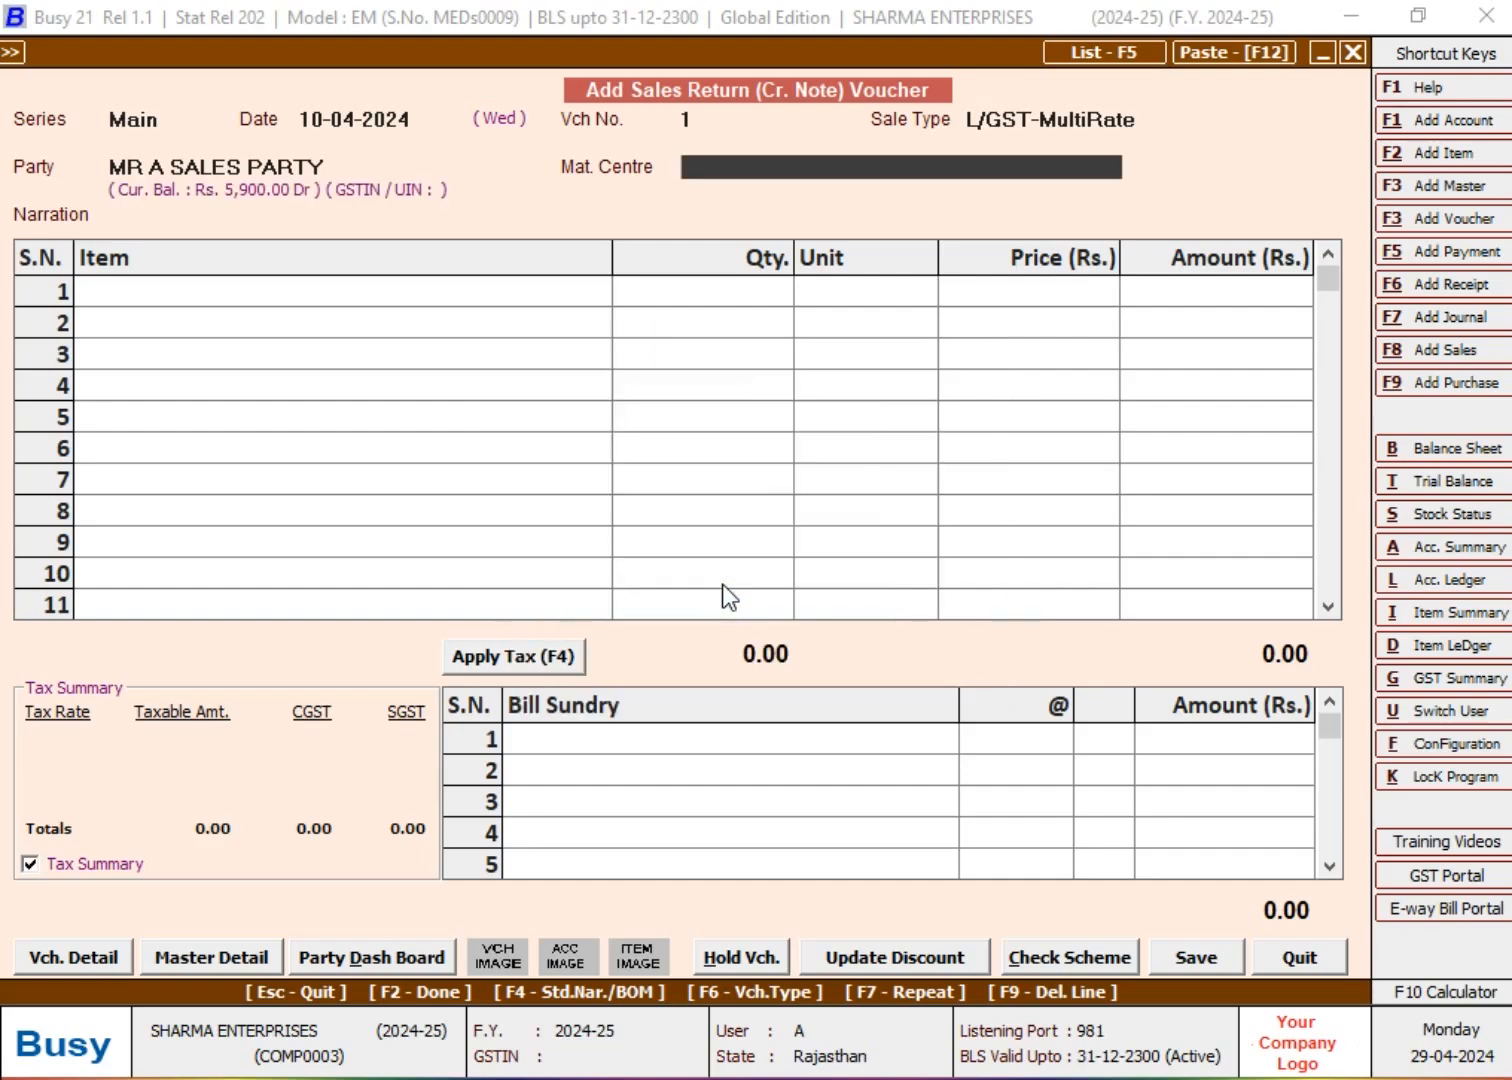
Set the material centre to Main Store and add returned item HARDWARE, 20 Pcs. at Rs. 50
key("Return")
key("Return")
key("Return")
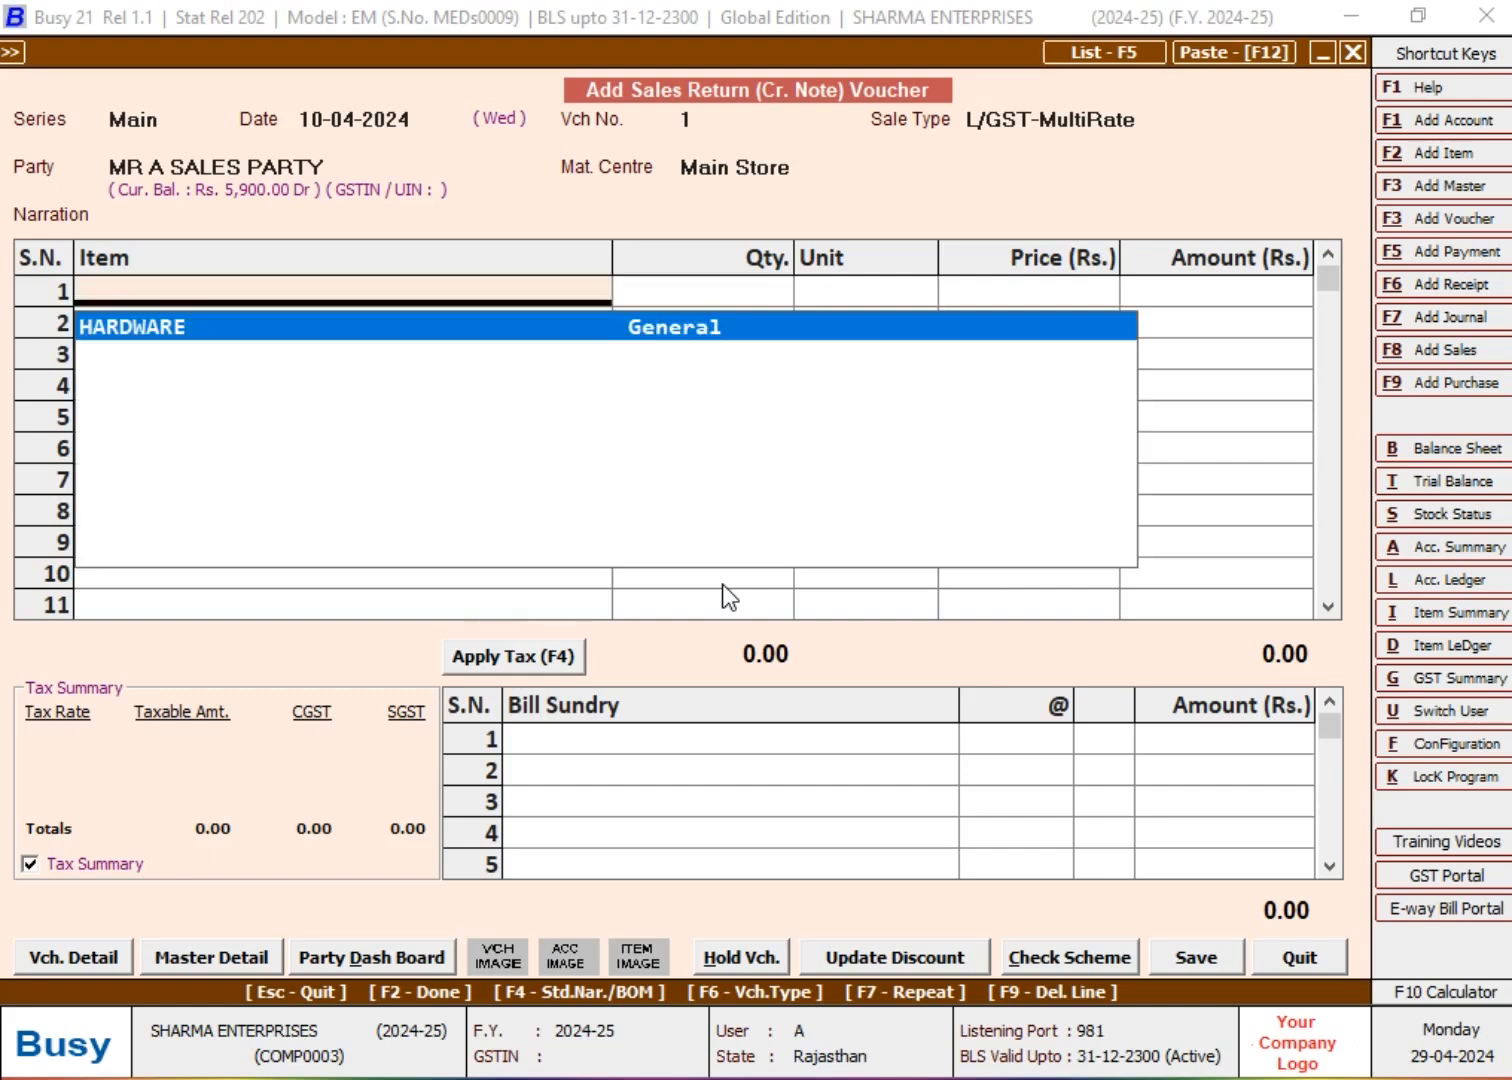
key("Return")
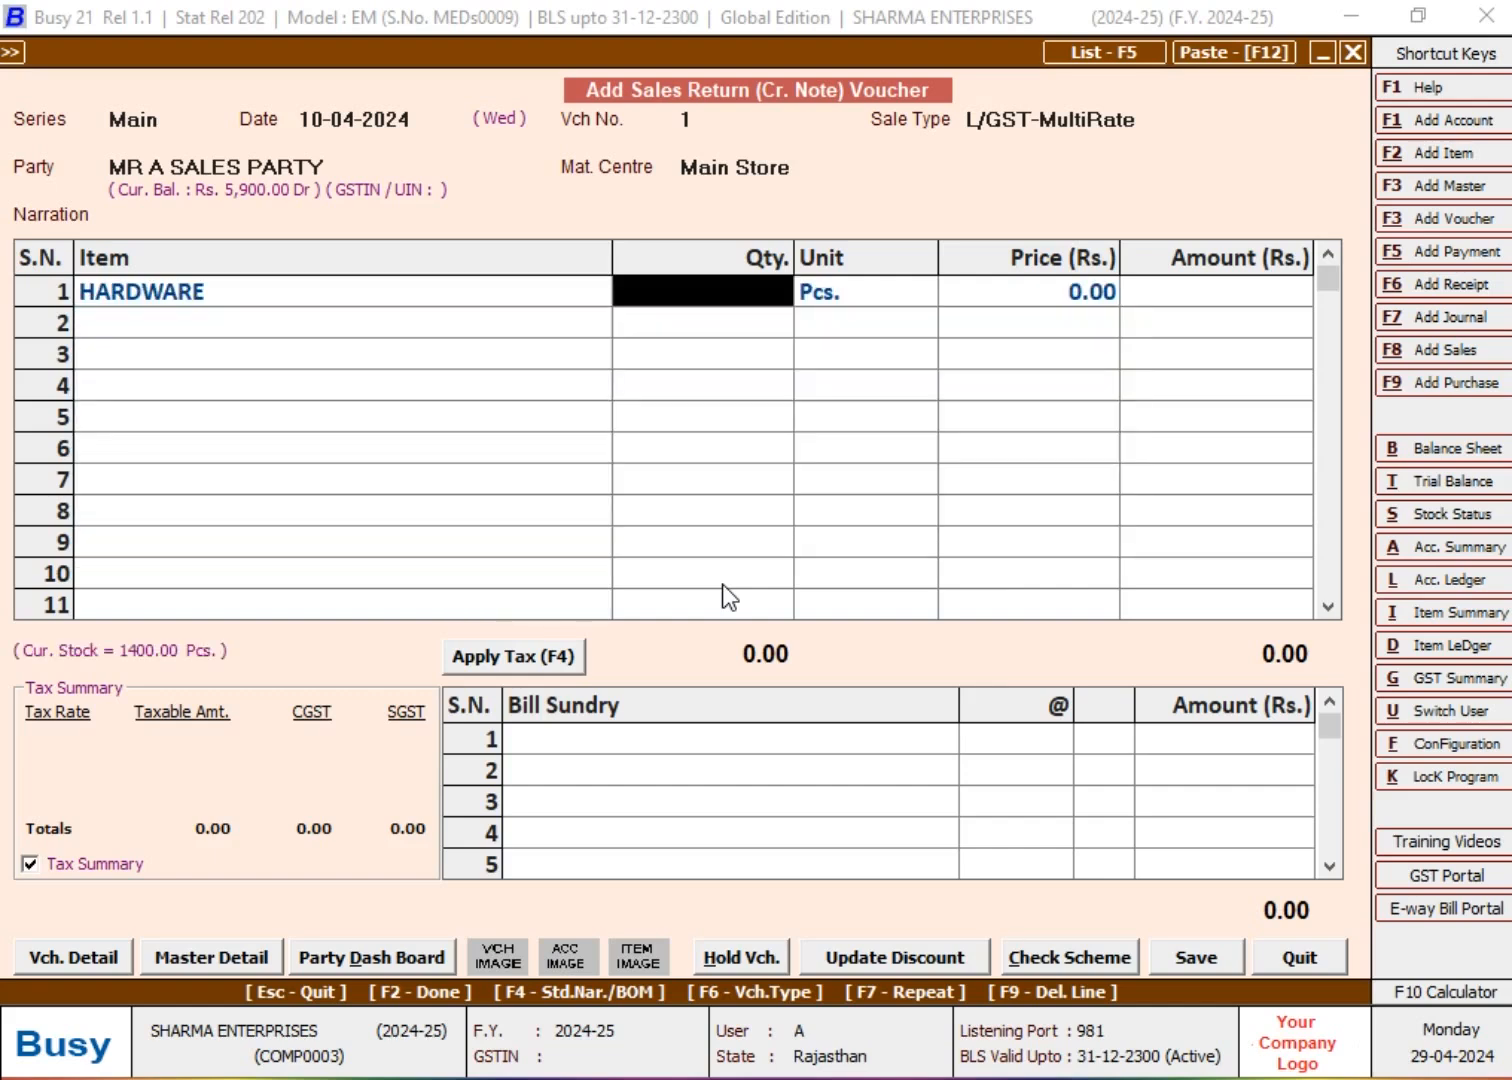
type("20")
key("Return")
key("Return")
type("50")
key("Return")
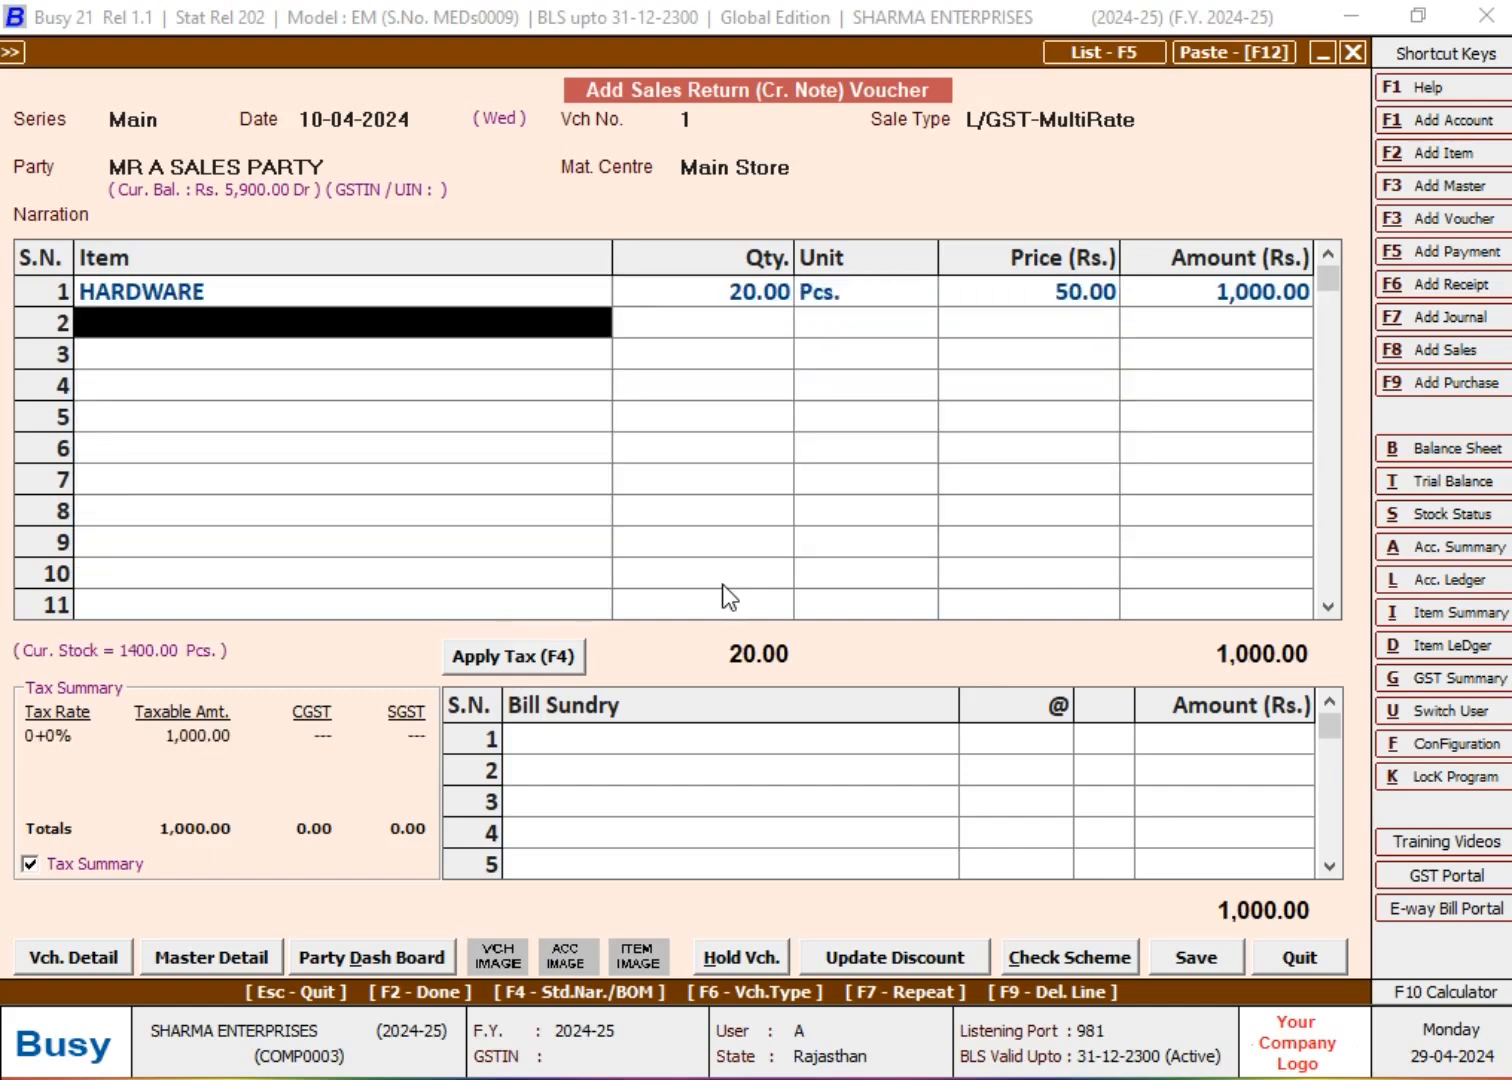
Add SGST and CGST at 9% each as bill sundries of the sales return
key("Return")
key("Return")
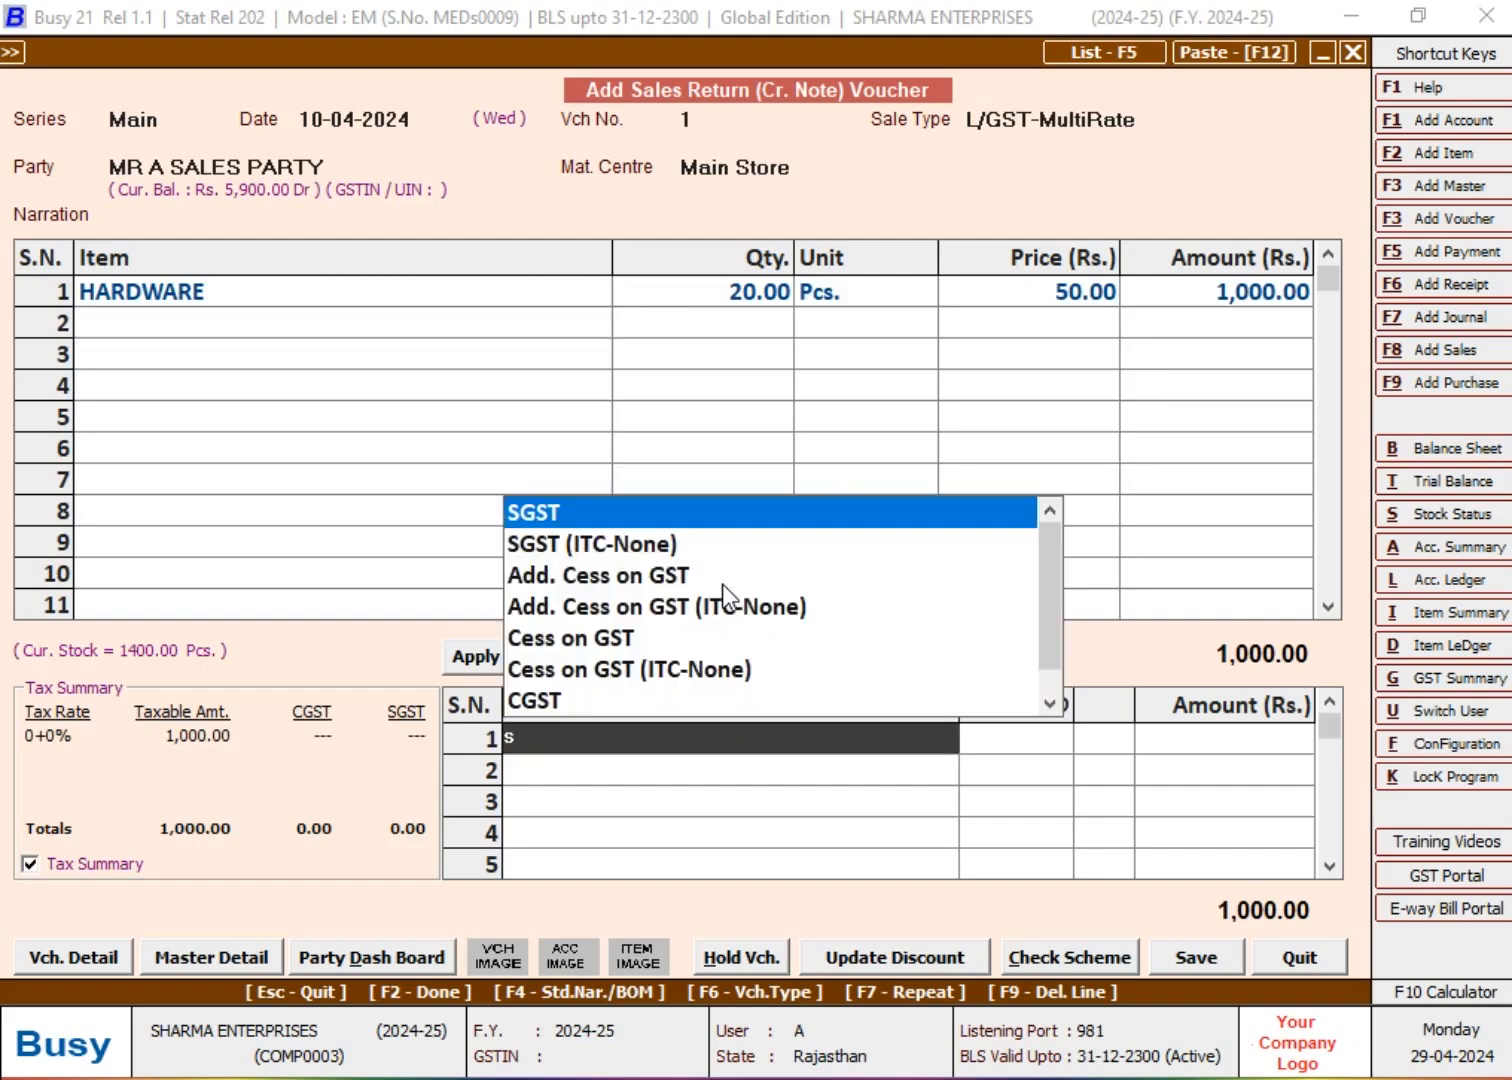
key("Return")
key("Return")
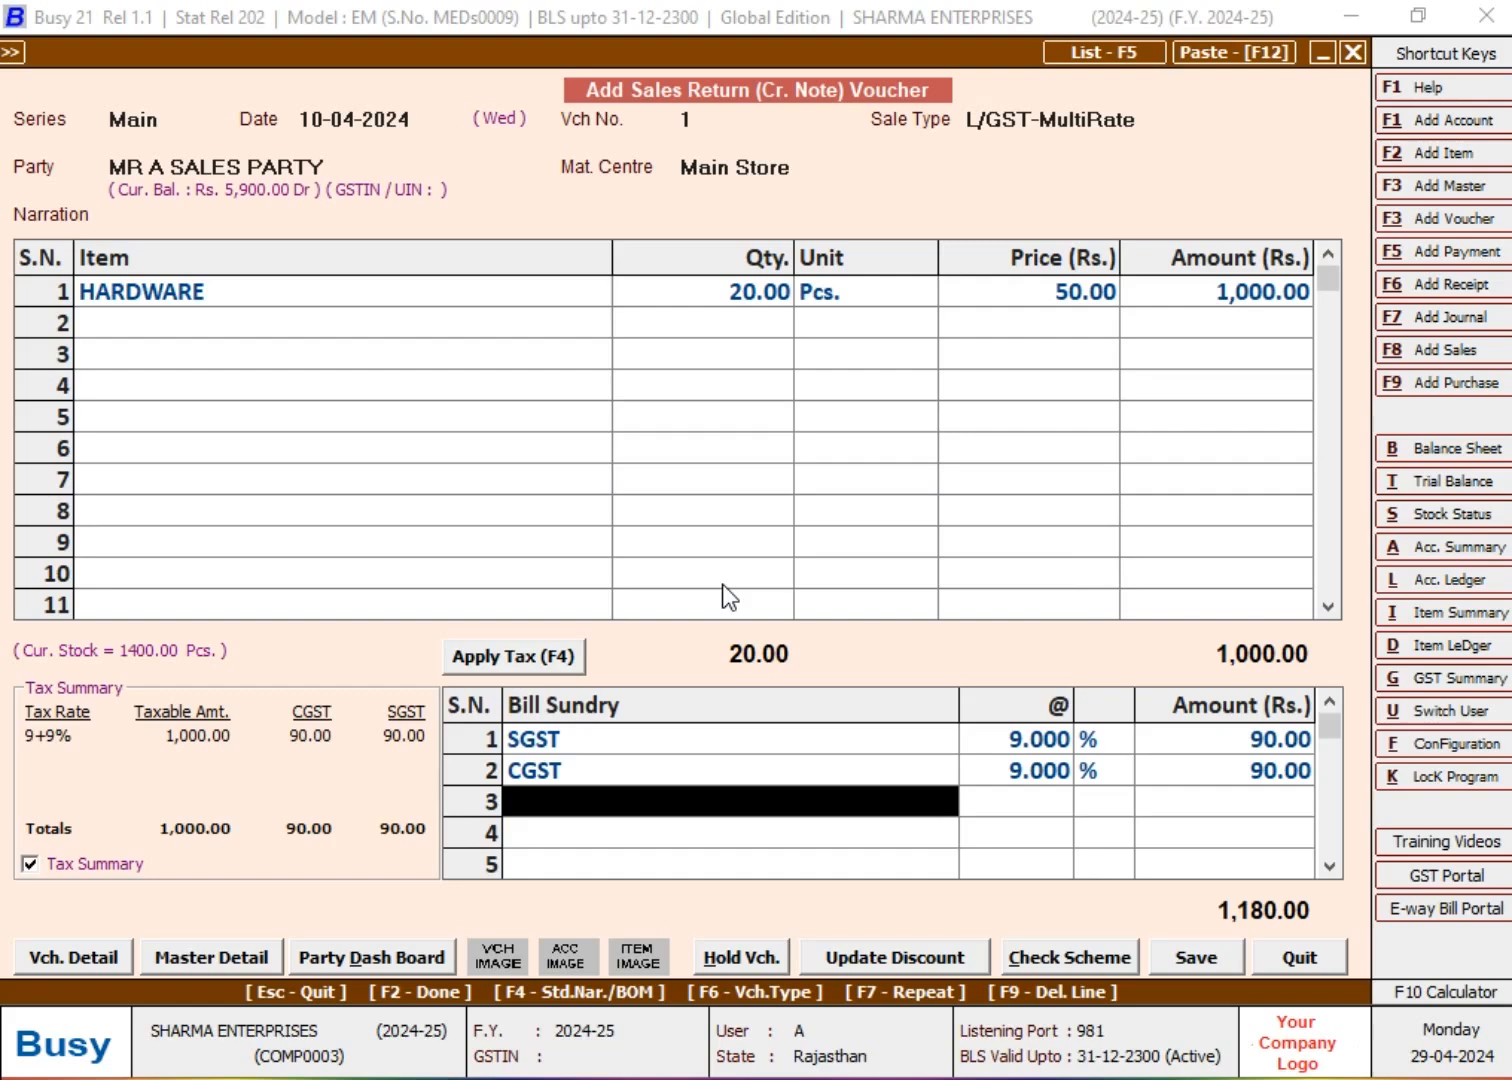
Adjust the return amount of Rs. 1,180.00 against the party's bill reference 12, using the Adjustment method
type("r")
key("BackSpace")
type("s")
key("Escape")
key("Return")
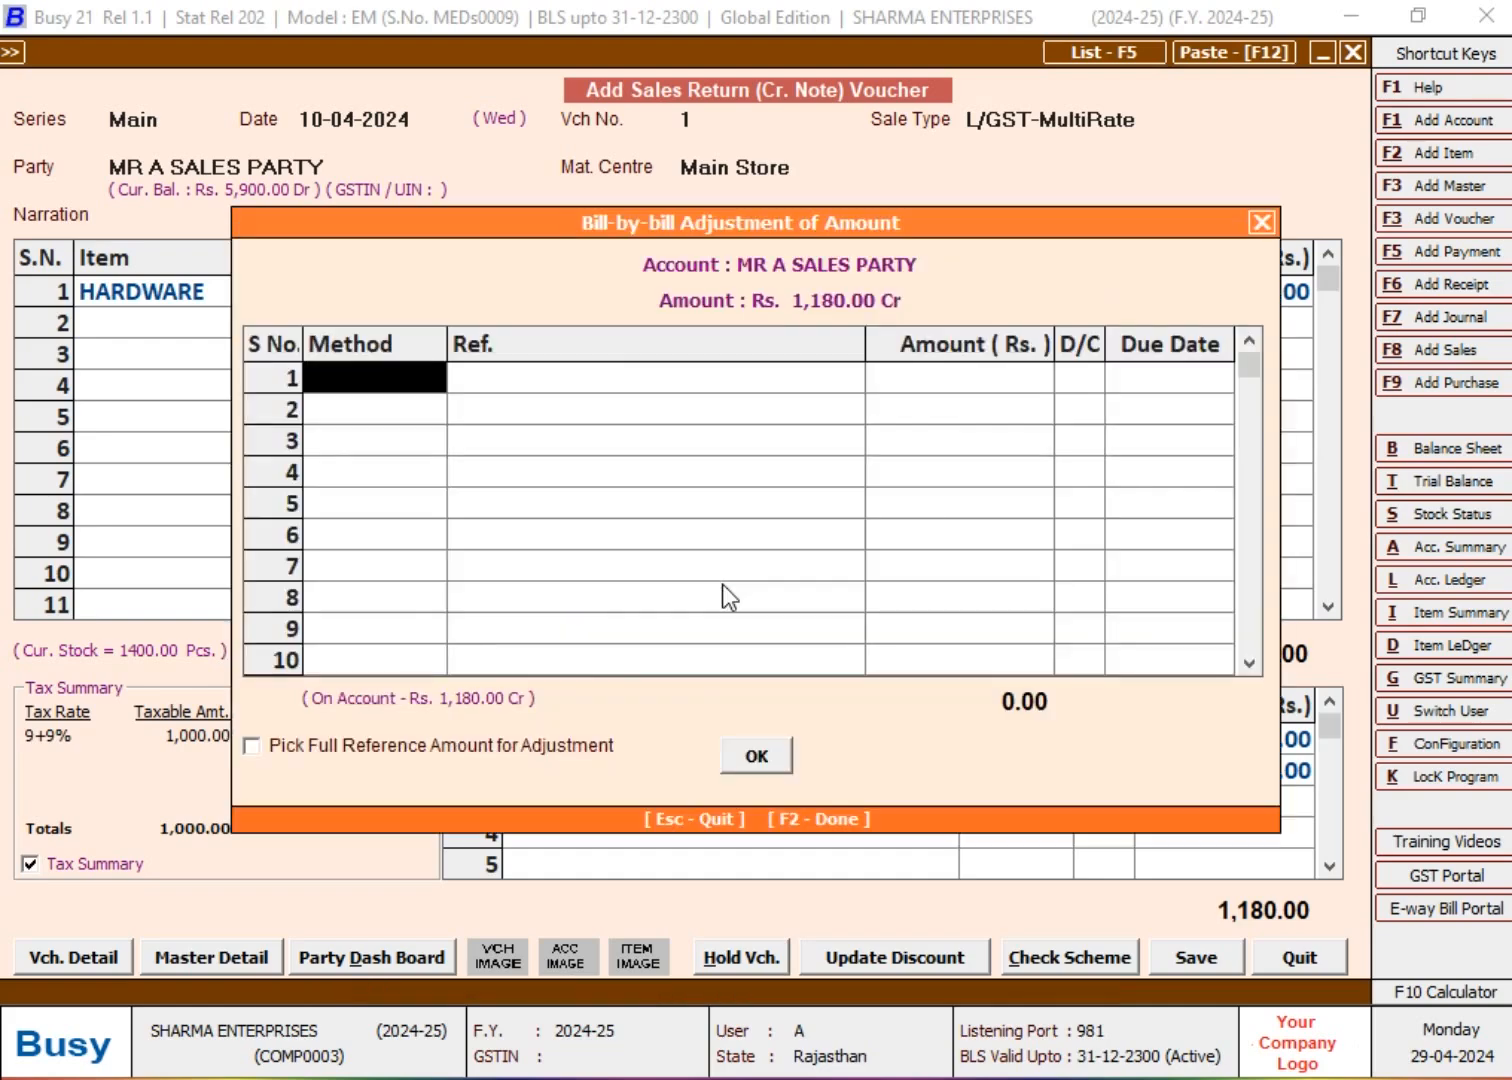
key("Down")
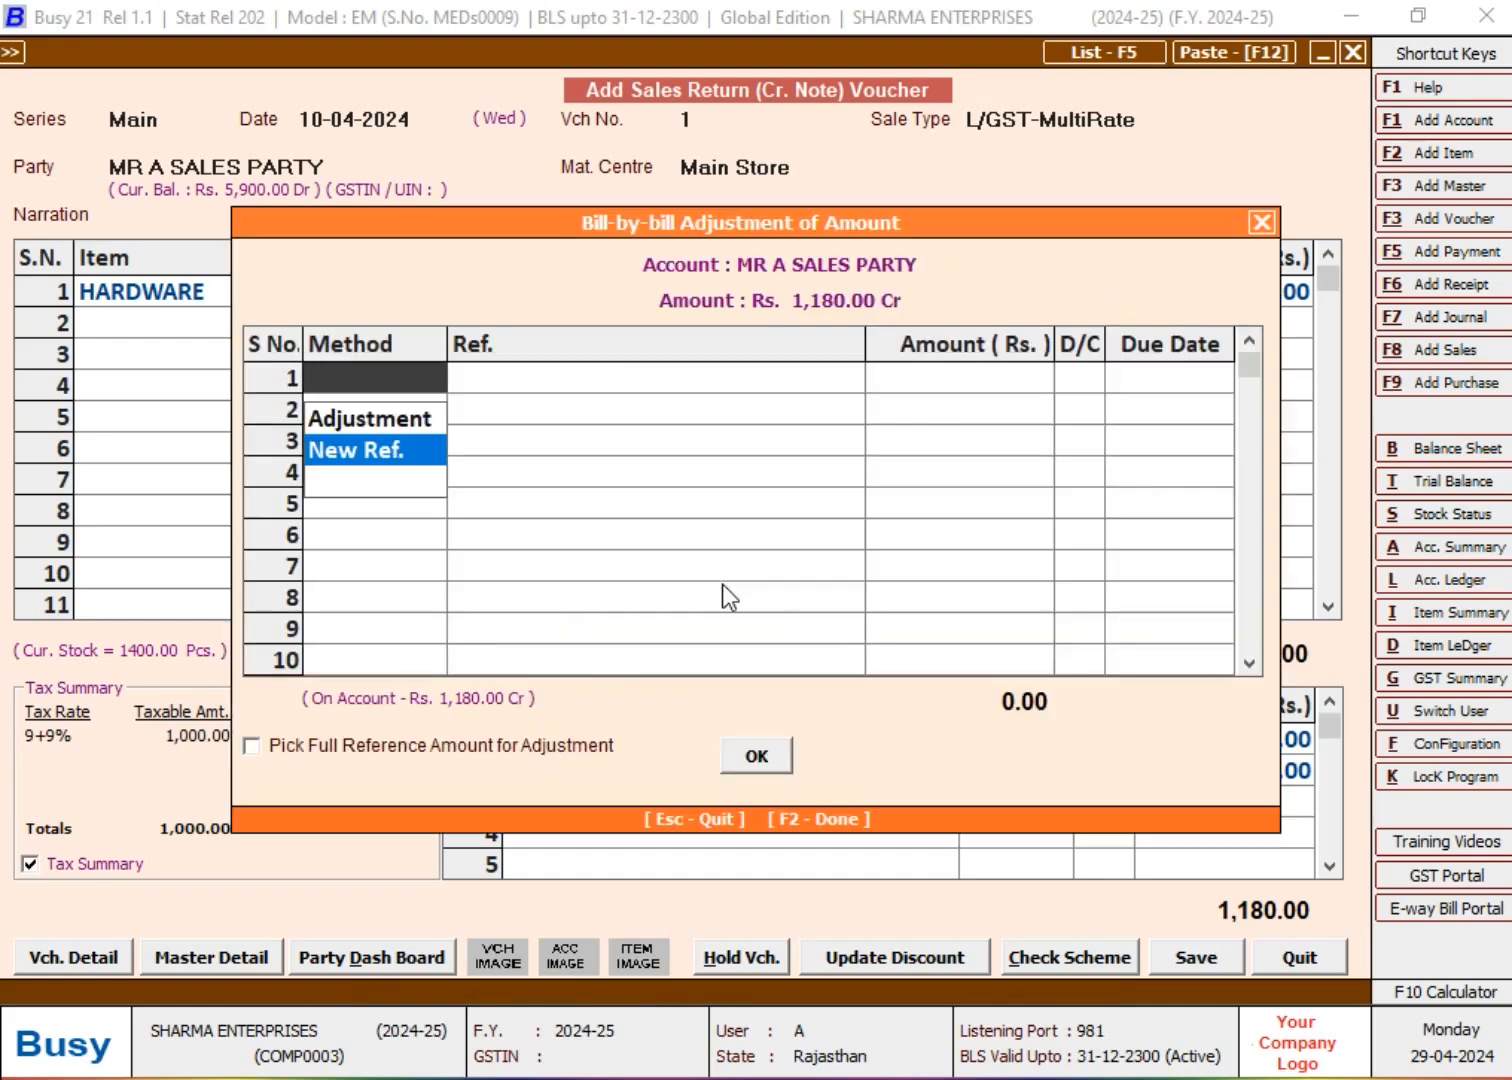
key("Up")
key("Return")
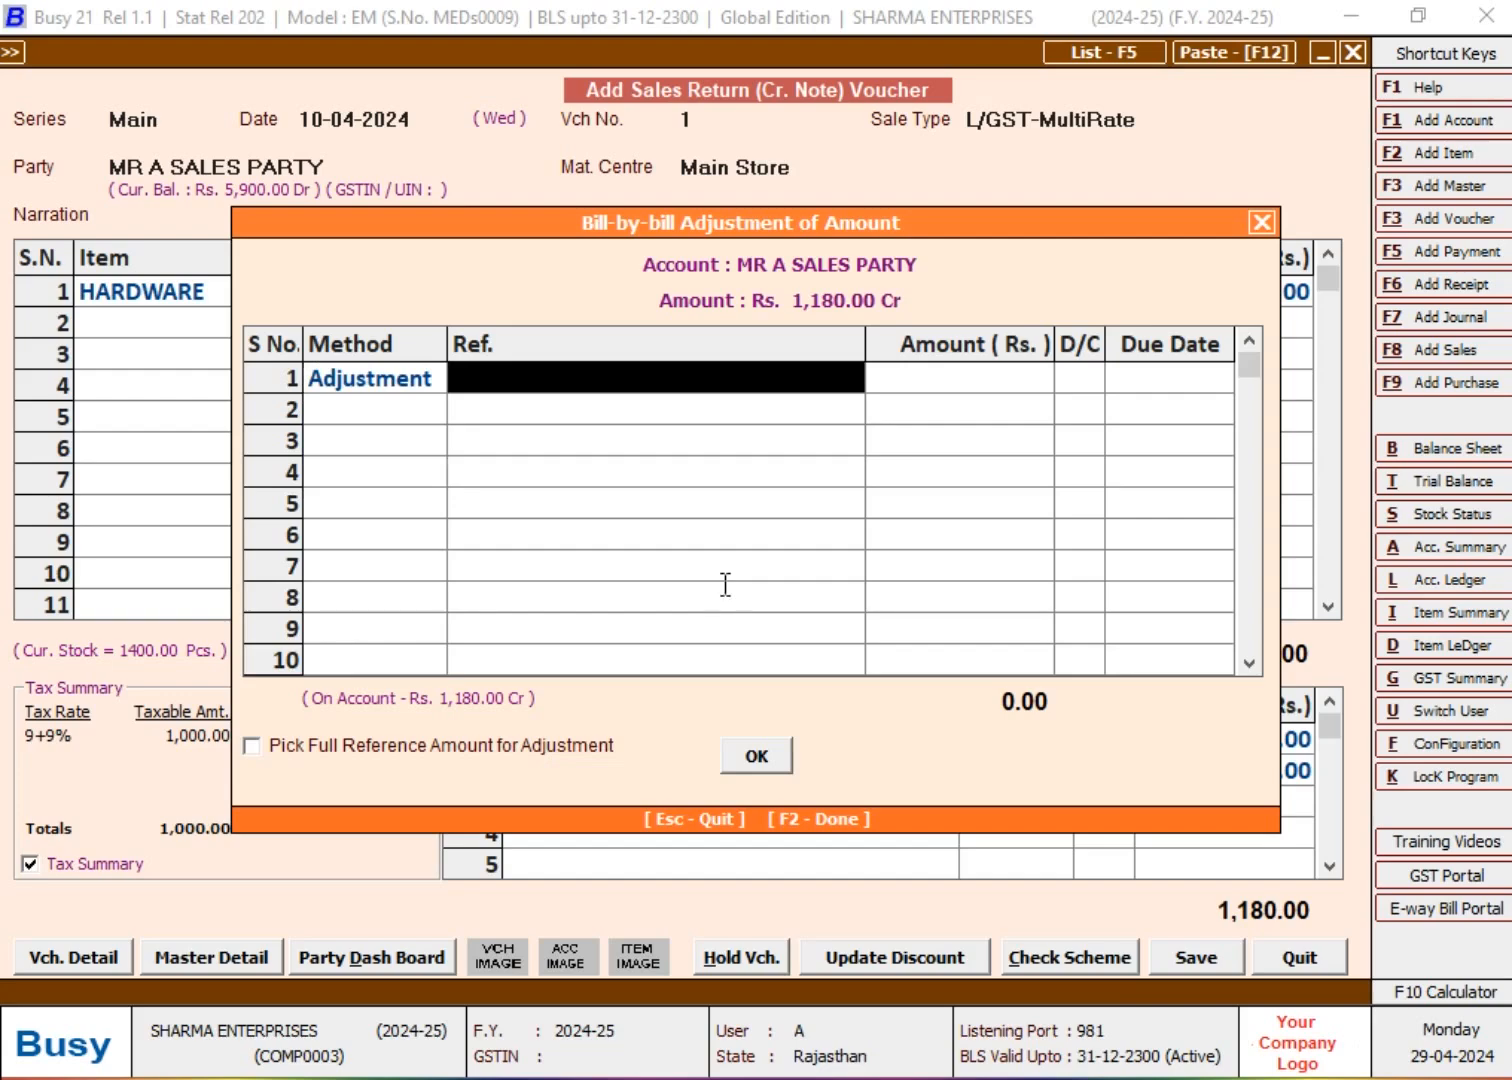
key("space")
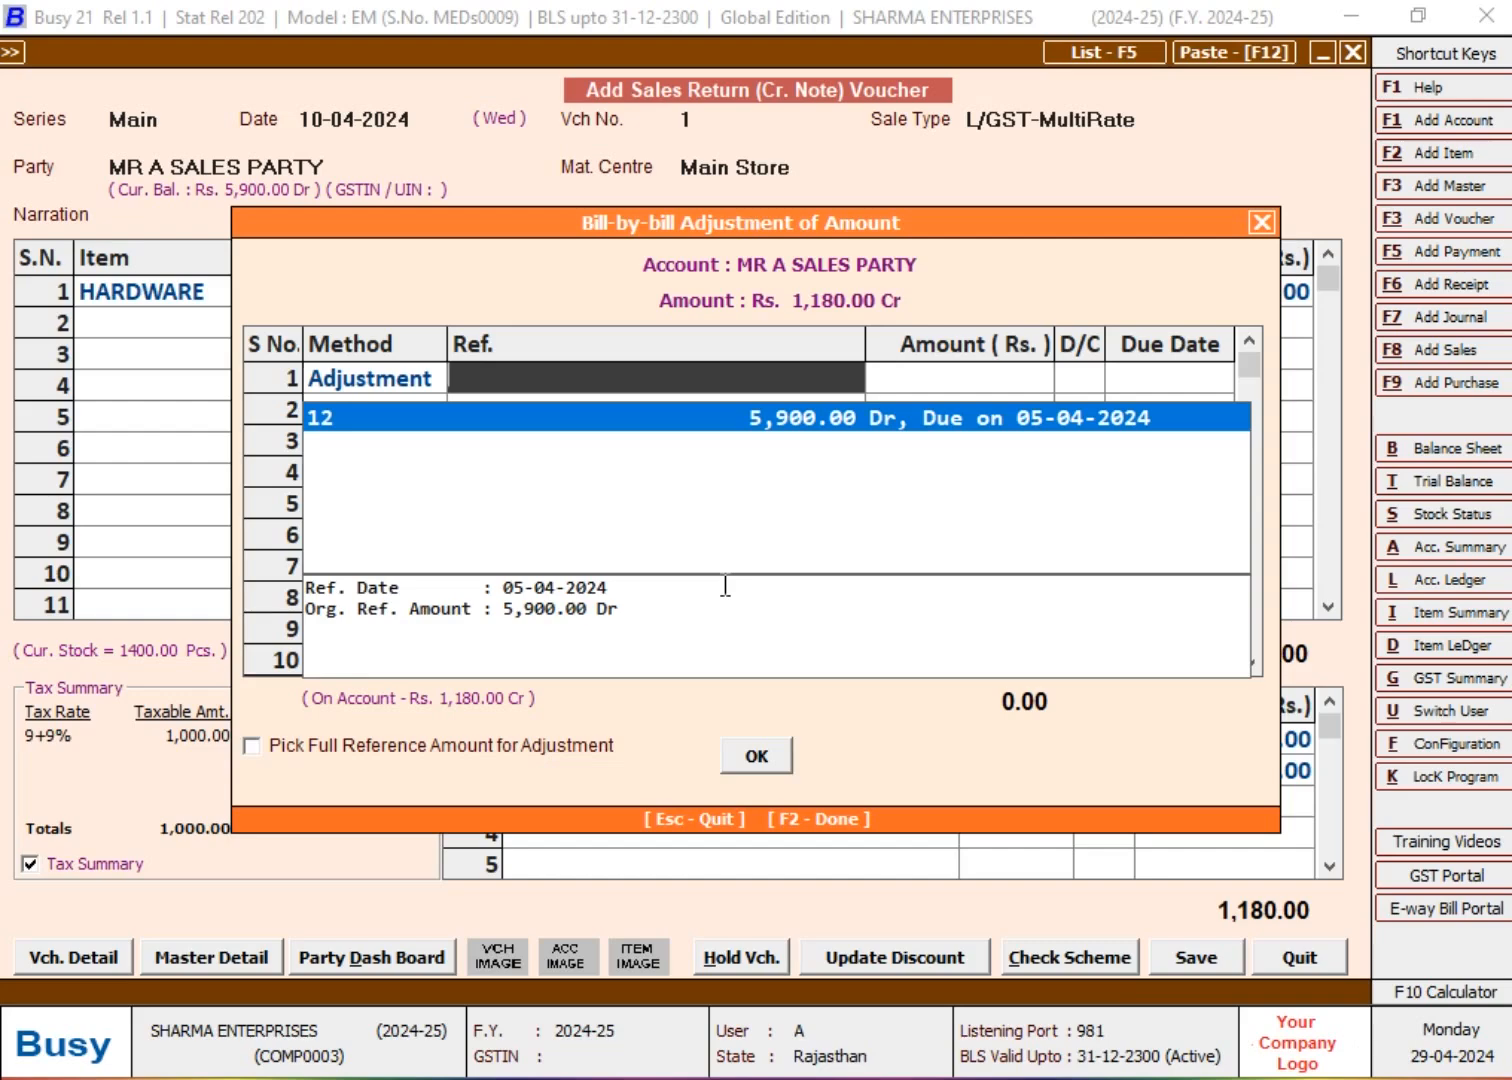
key("Return")
key("Return")
key("Return")
key("Return")
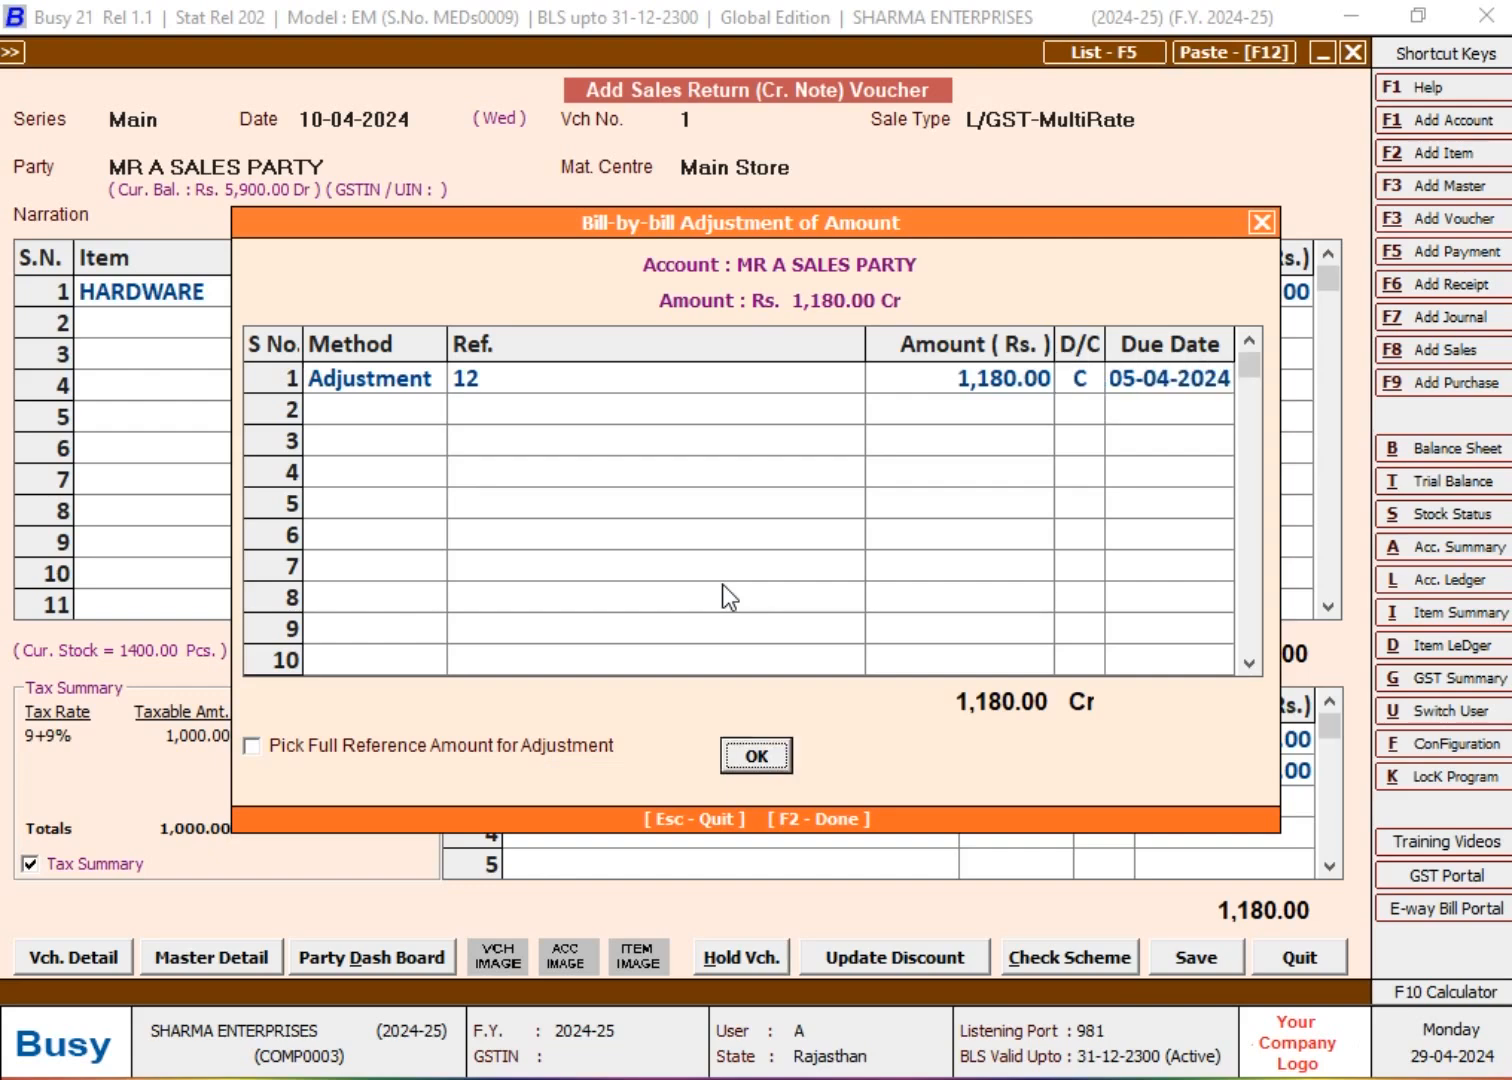
Save the sales return voucher and leave voucher entry
key("Return")
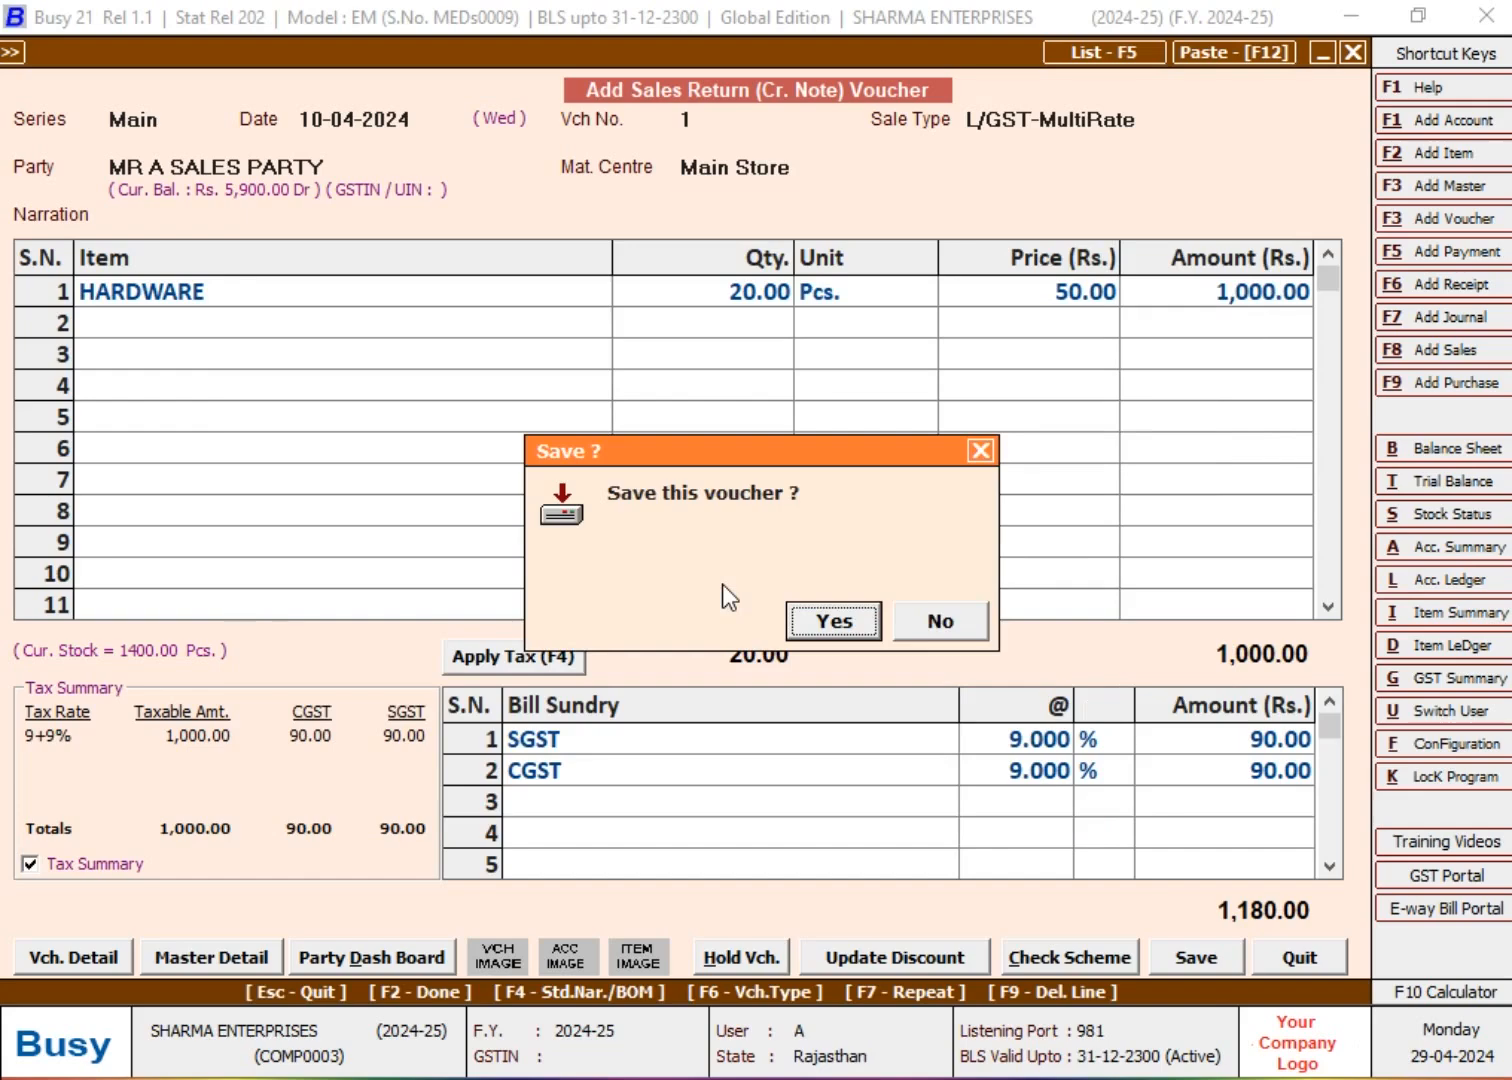
key("Return")
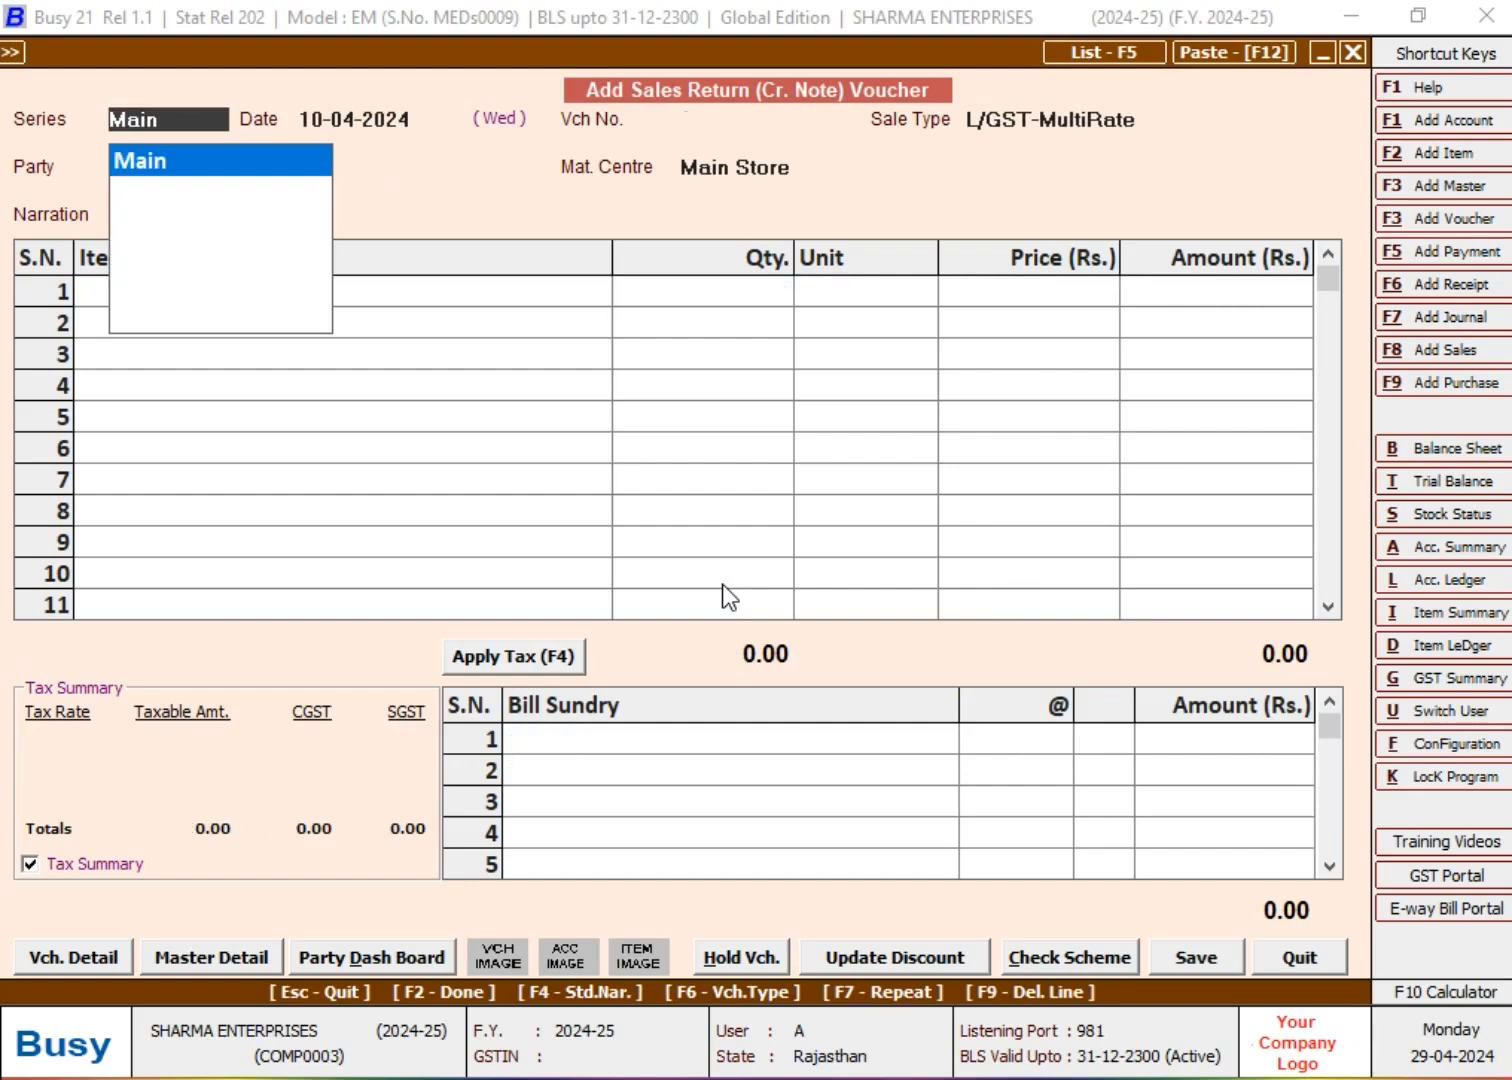
key("Escape")
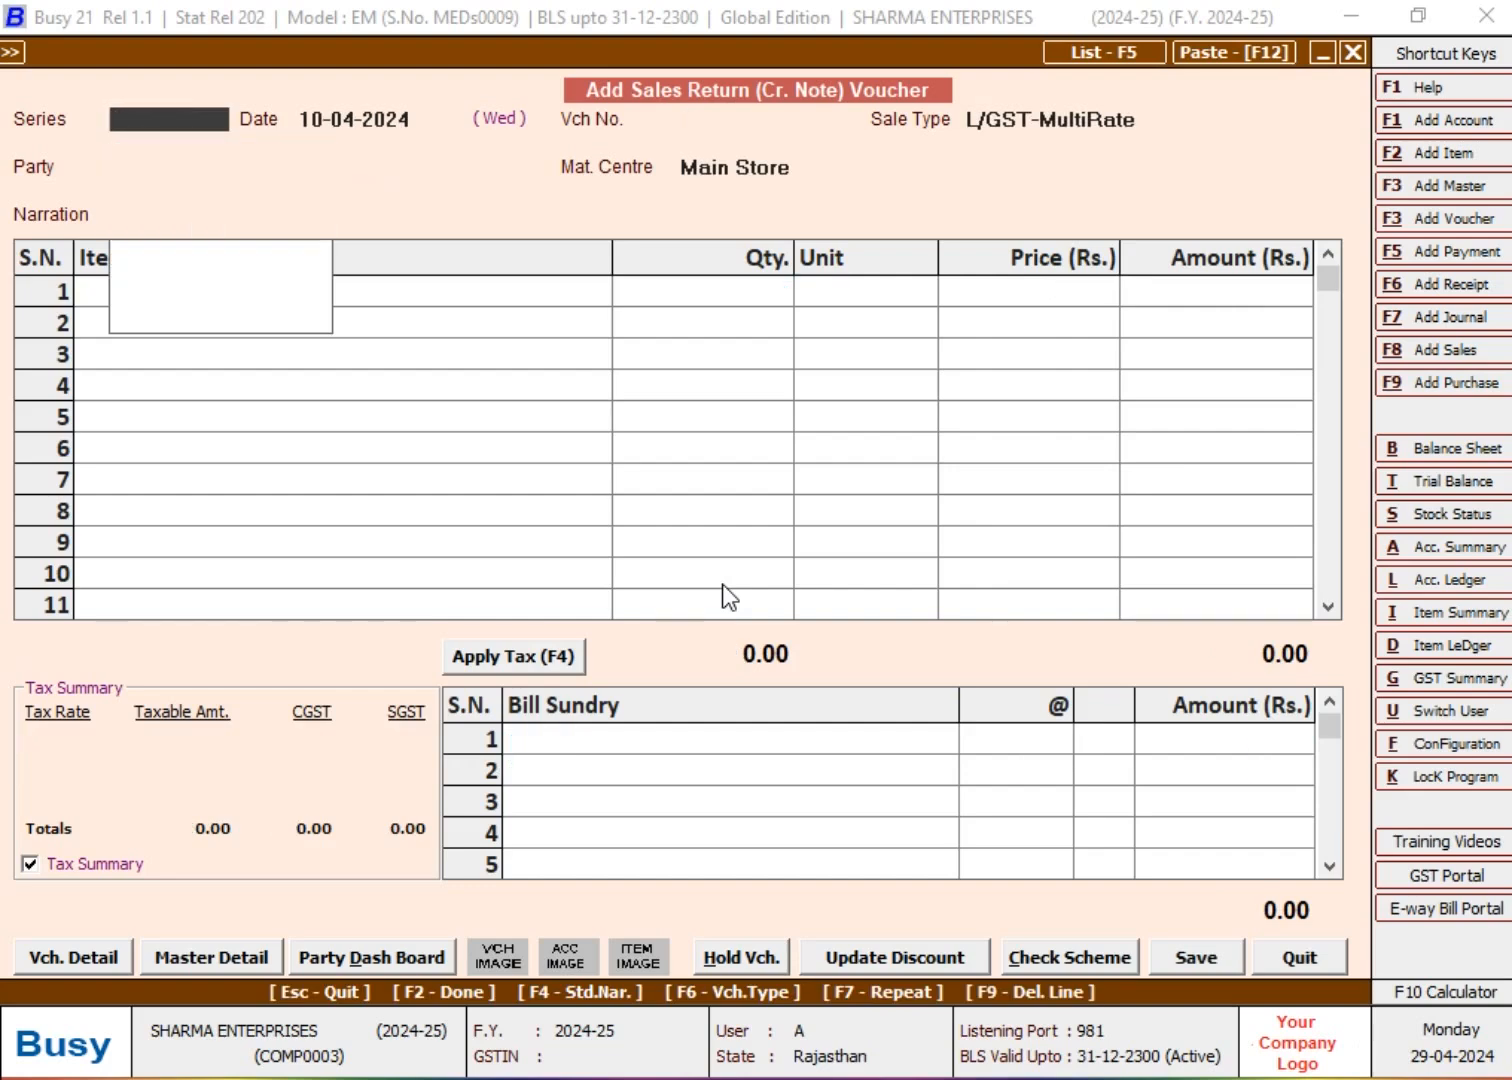
key("Escape")
Review the account ledger of MR A SALES PARTY from 1-4-2024 to 10-4-2024, including the sales return entry
key("l")
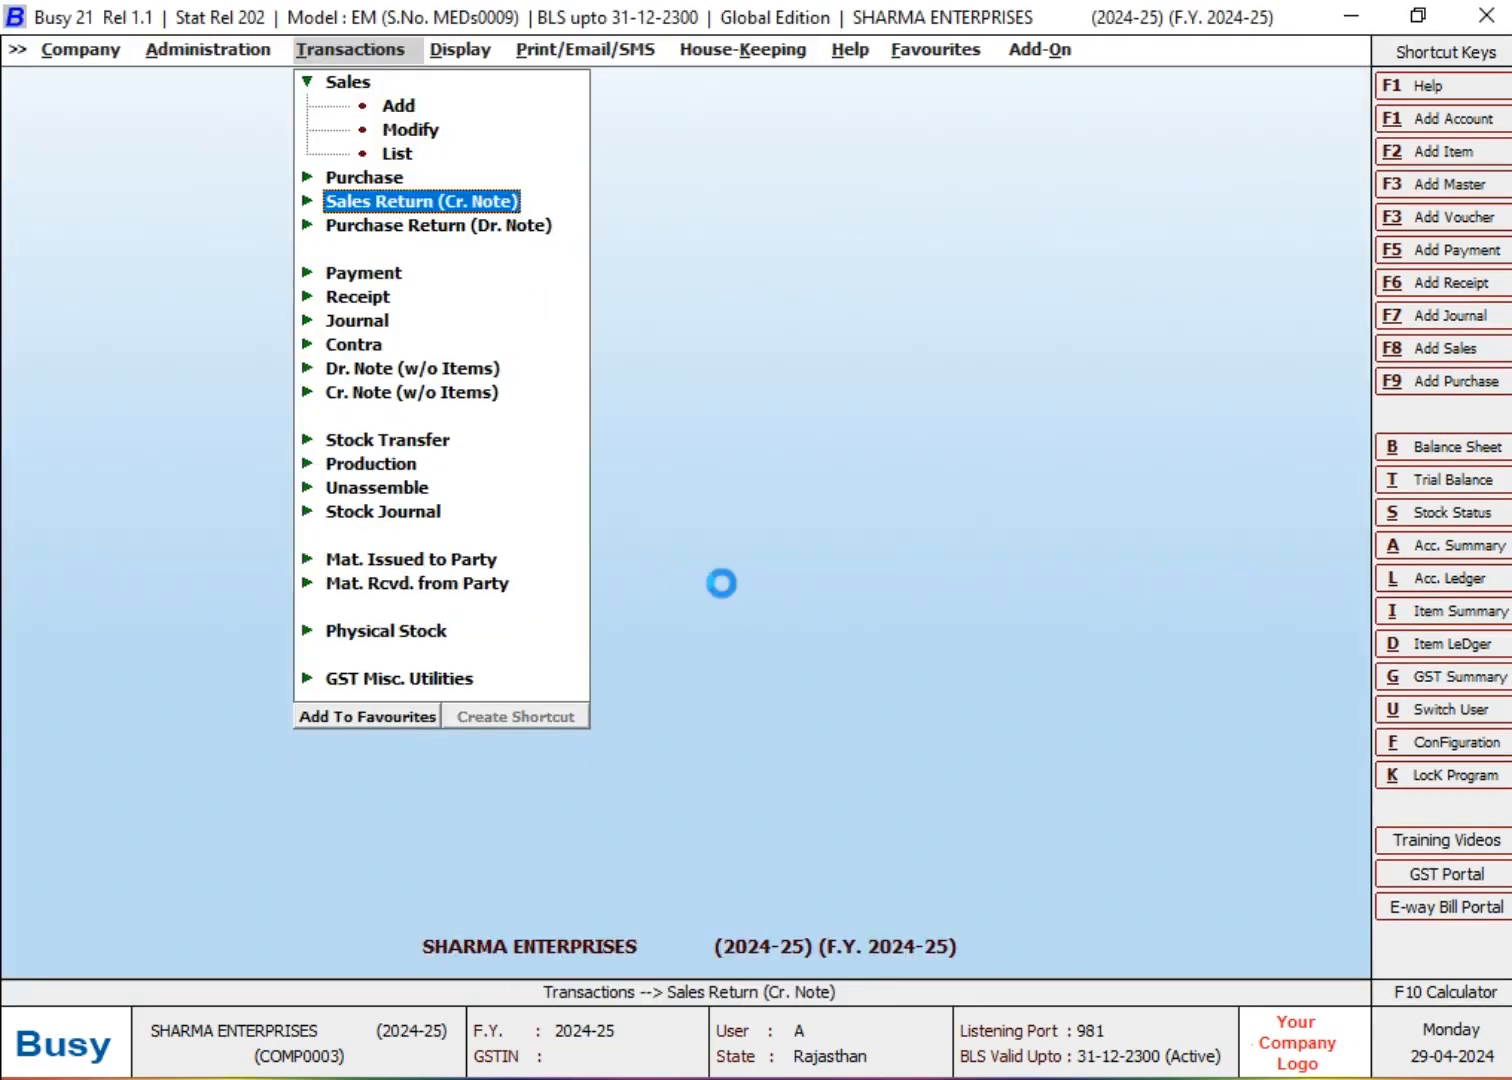
key("F2")
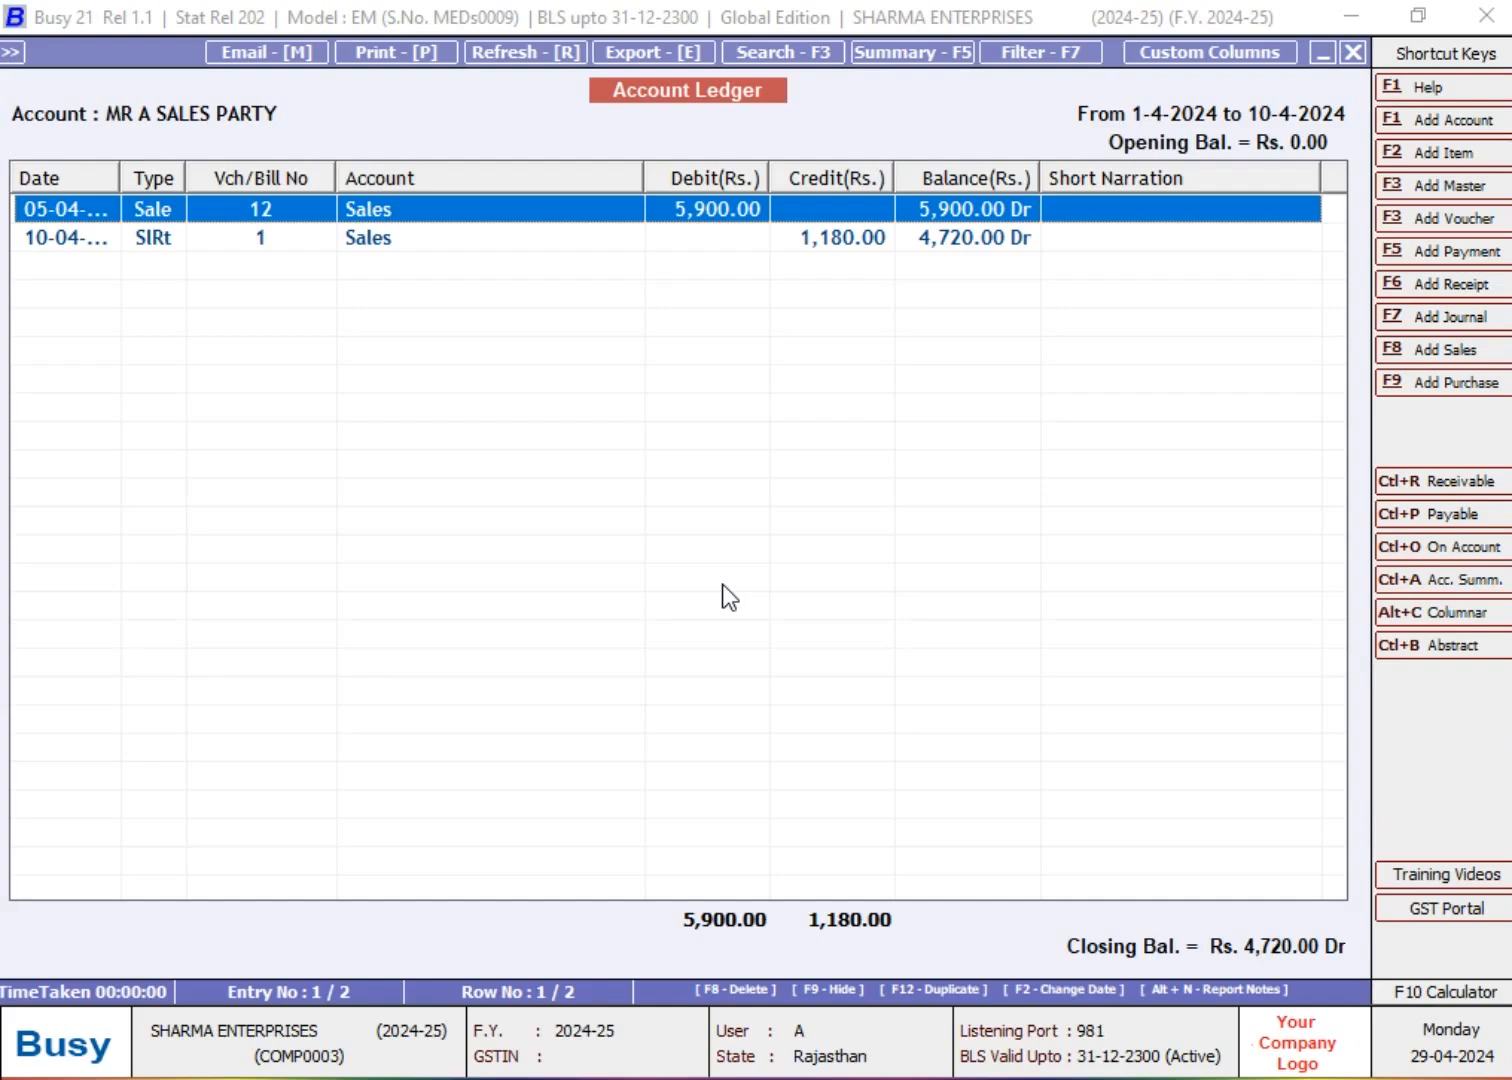
key("Down")
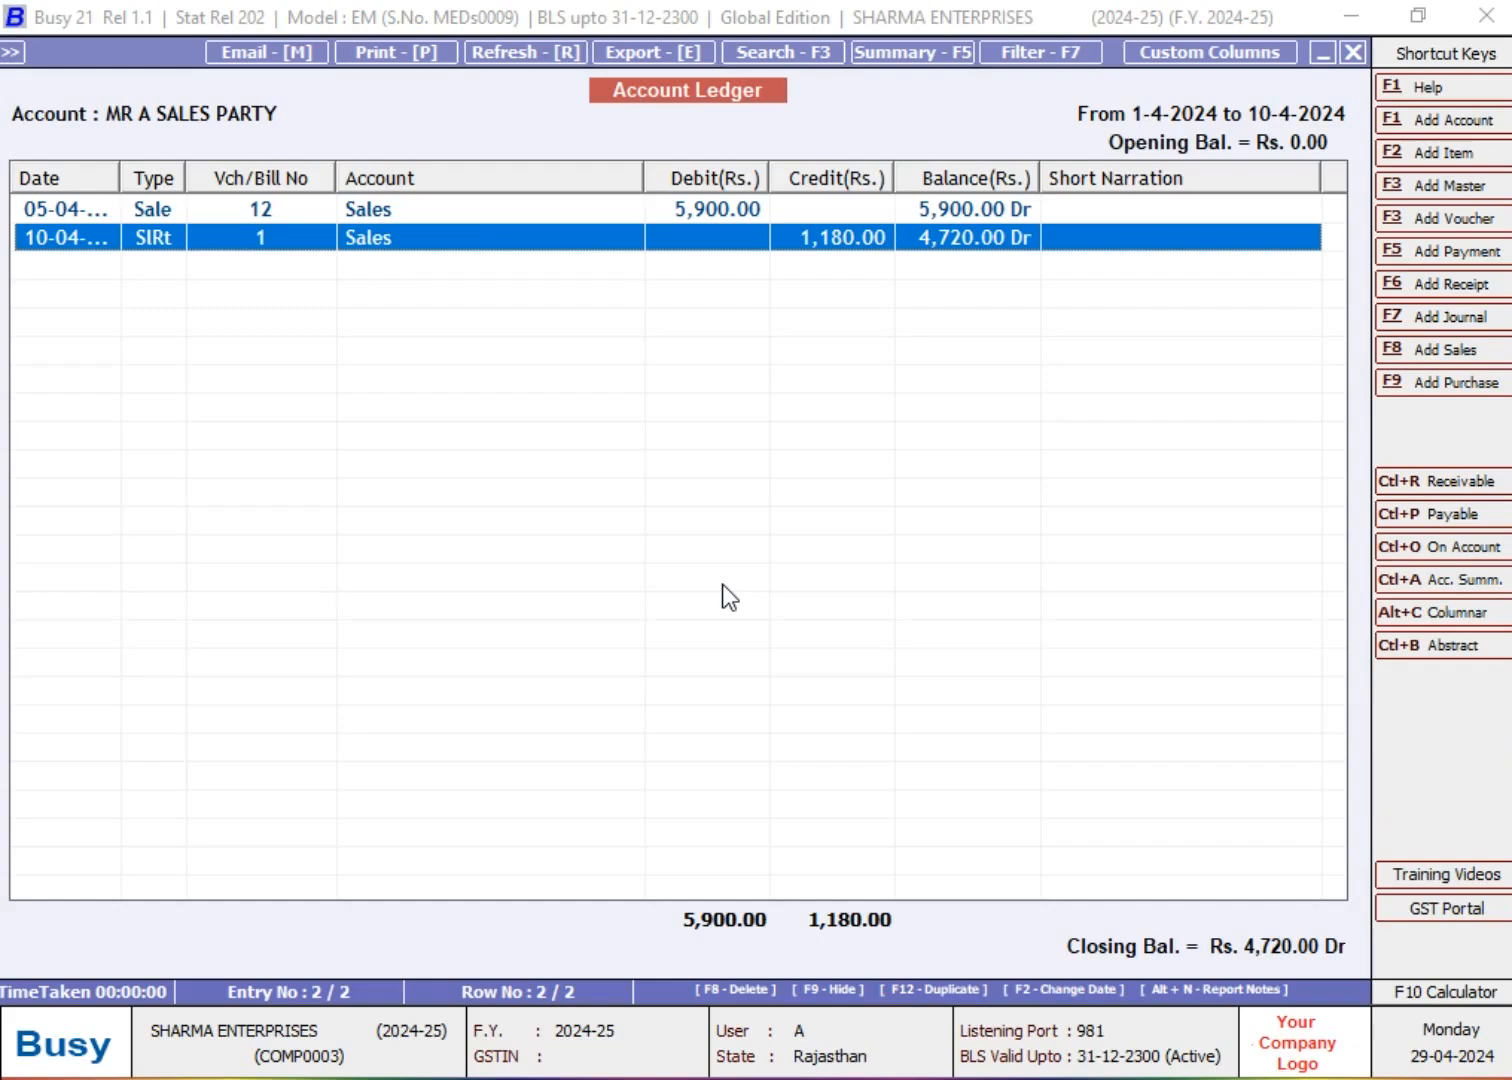
key("Escape")
Start a new receipt voucher in the Main series dated 15-04-2024, with GST nature Not Applicable
key("Down")
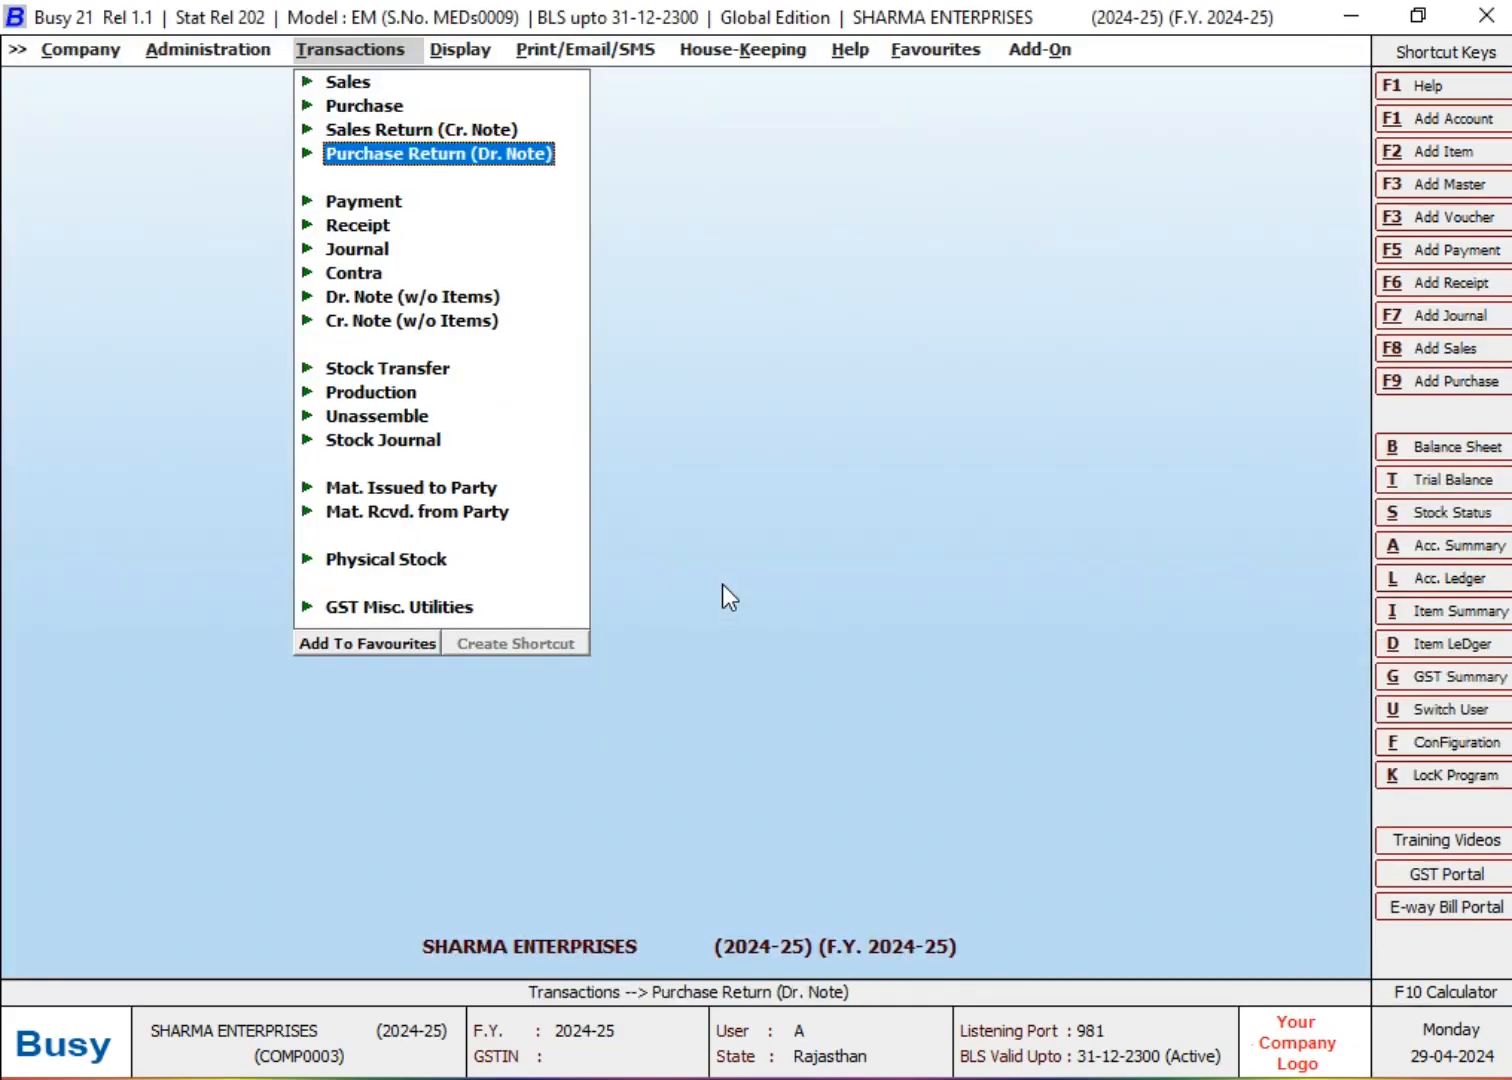
key("Down")
key("Down")
key("Return")
key("Return")
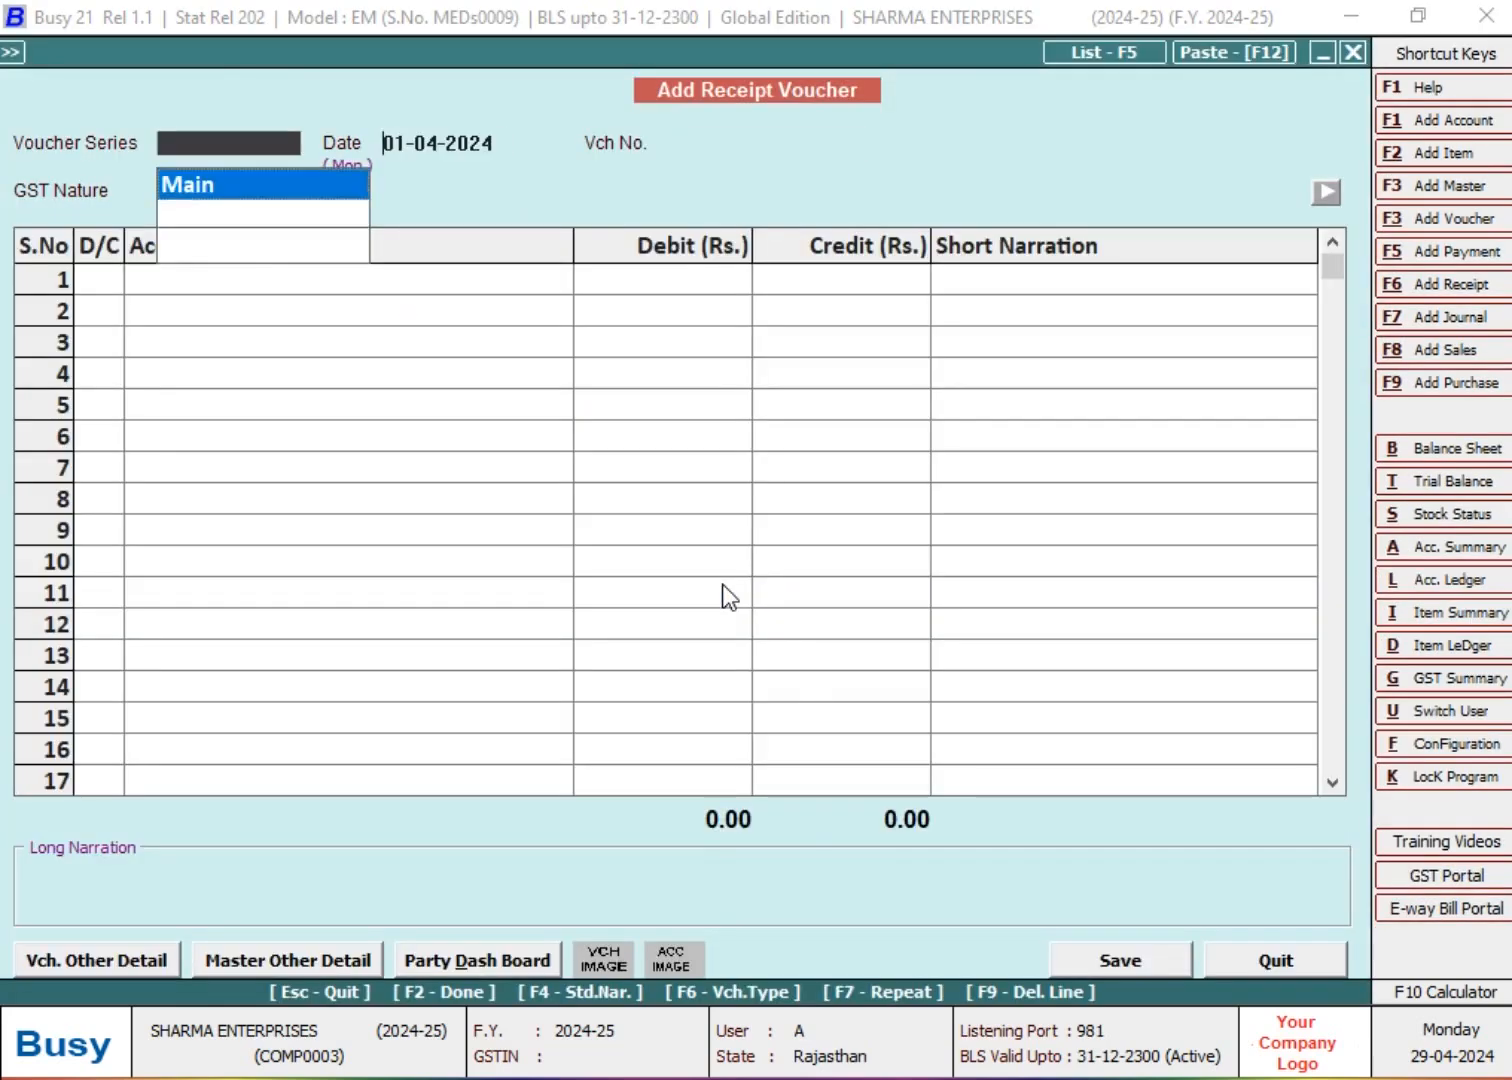
key("Return")
type("15-4")
key("Return")
key("Return")
key("Return")
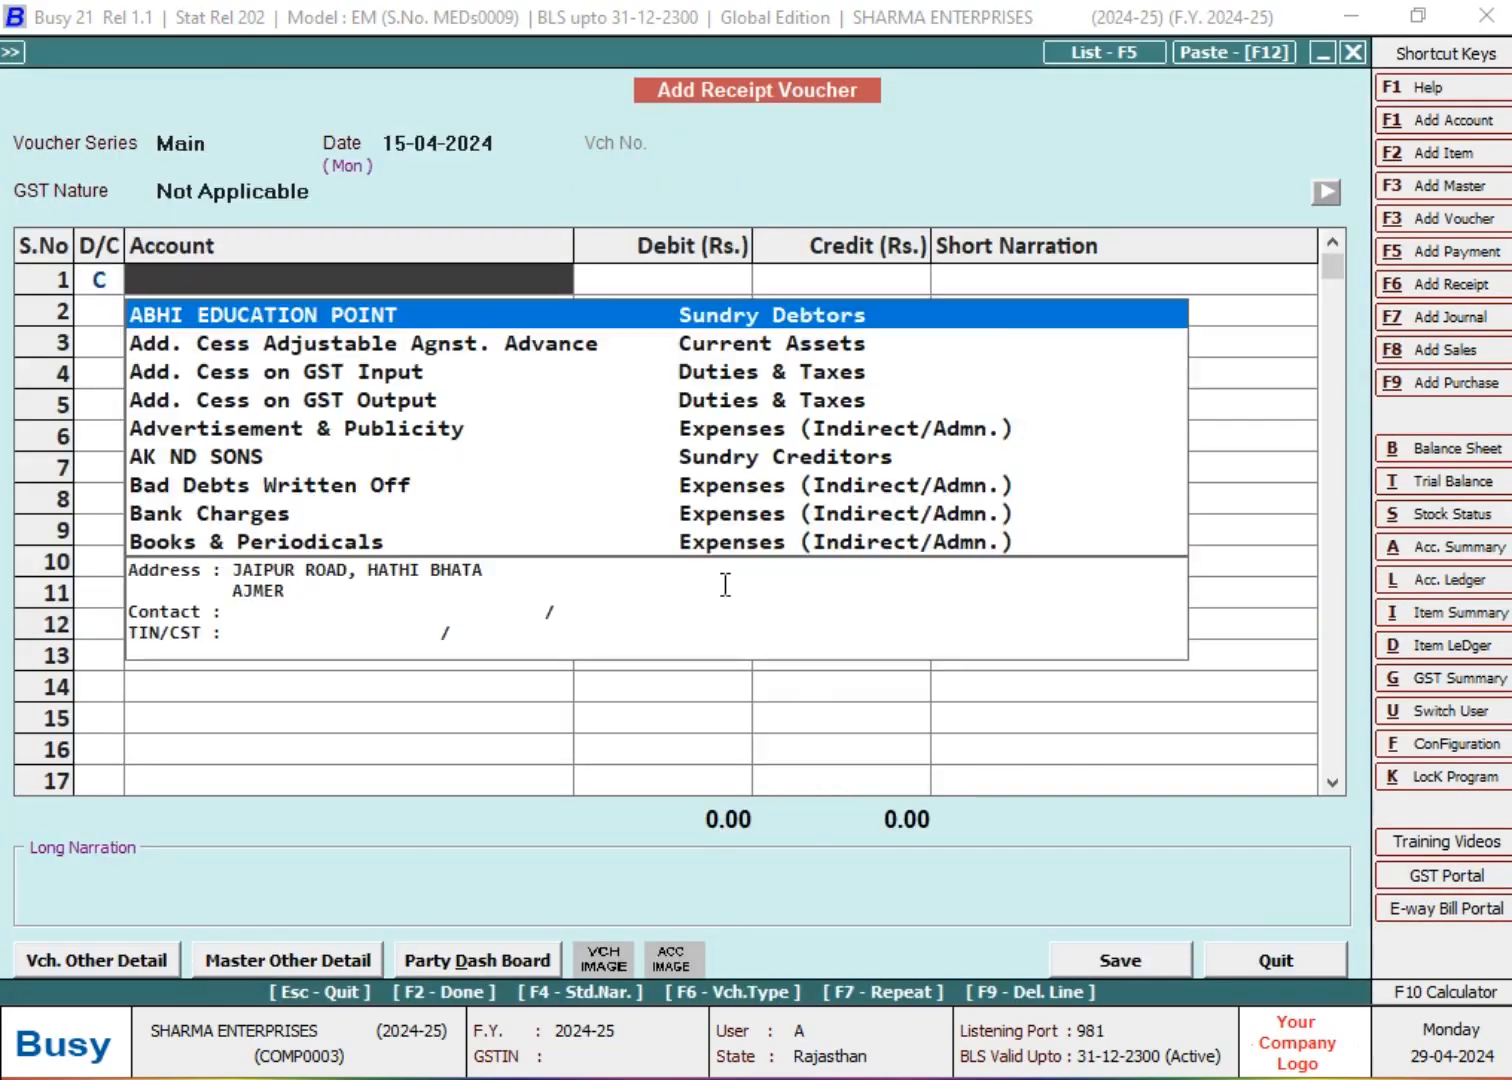
Credit MR A SALES PARTY with Rs. 4,720 in the receipt's first row
type("mr")
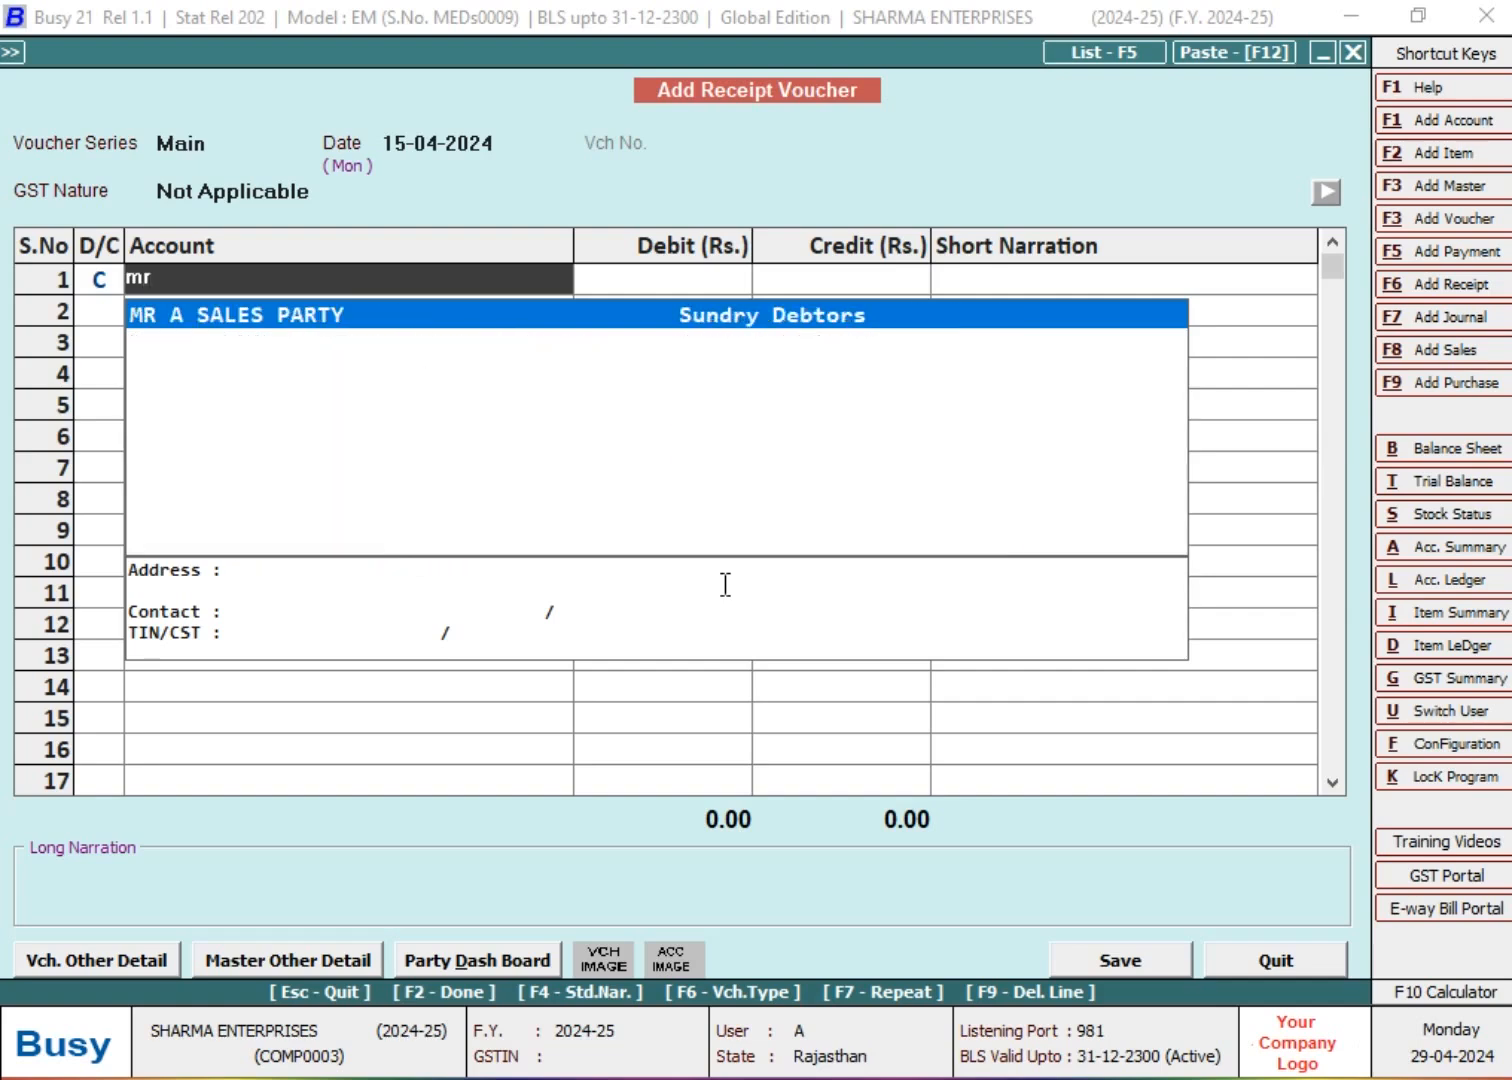
key("Return")
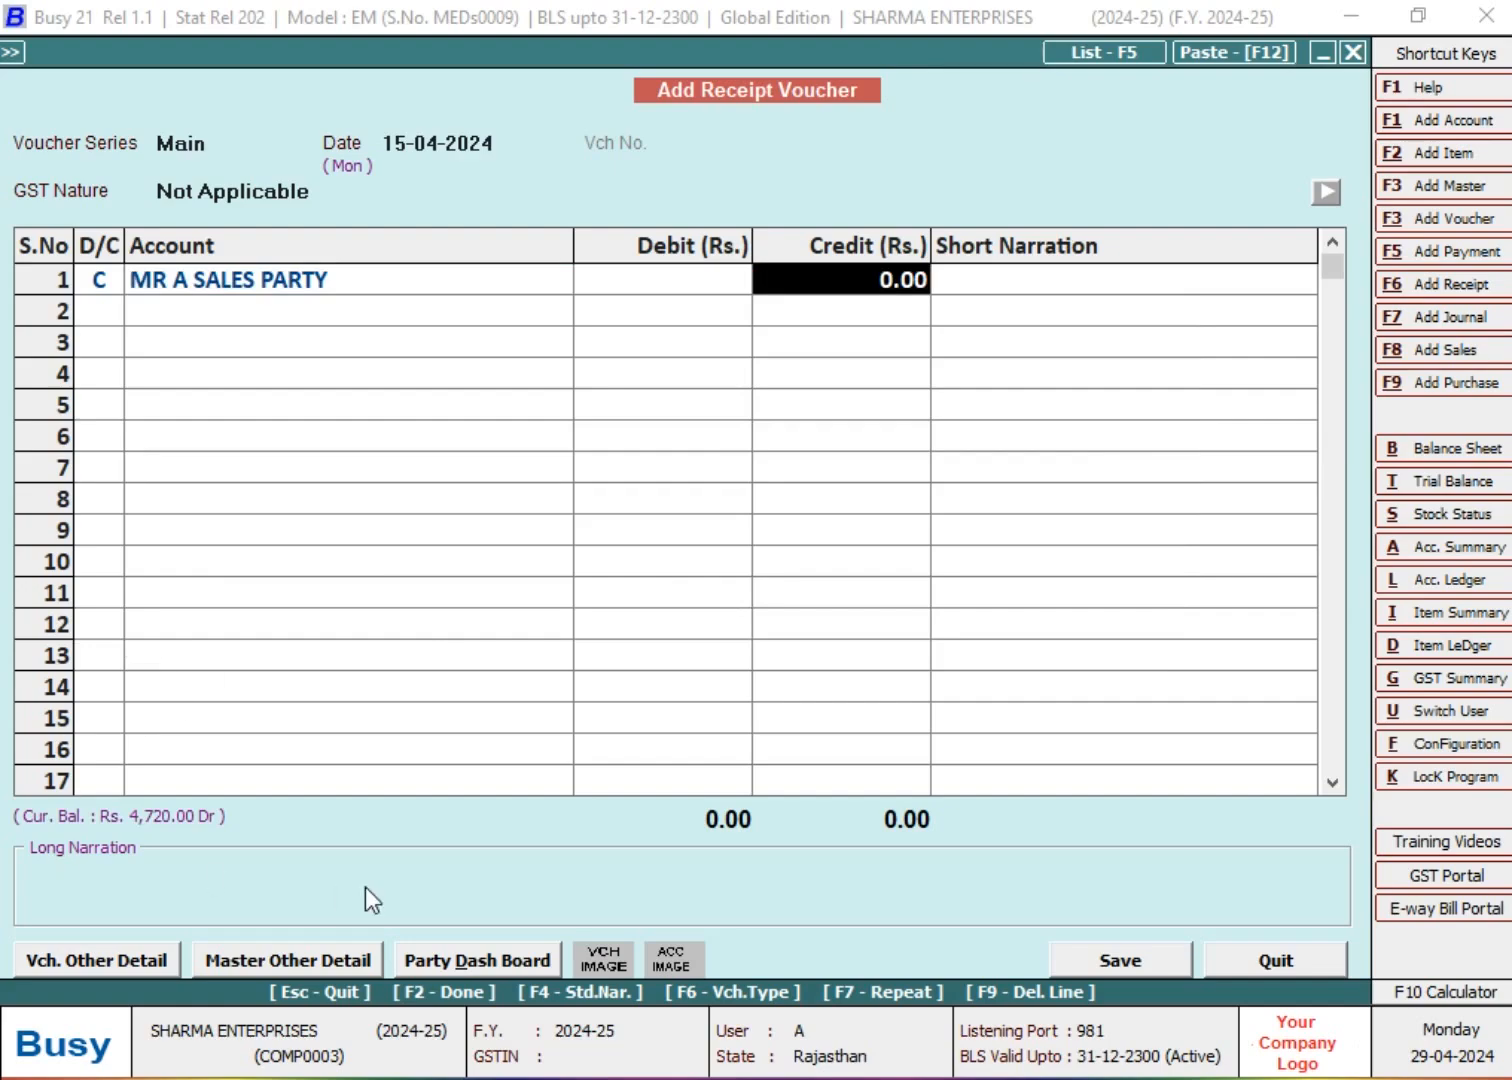
type("4720")
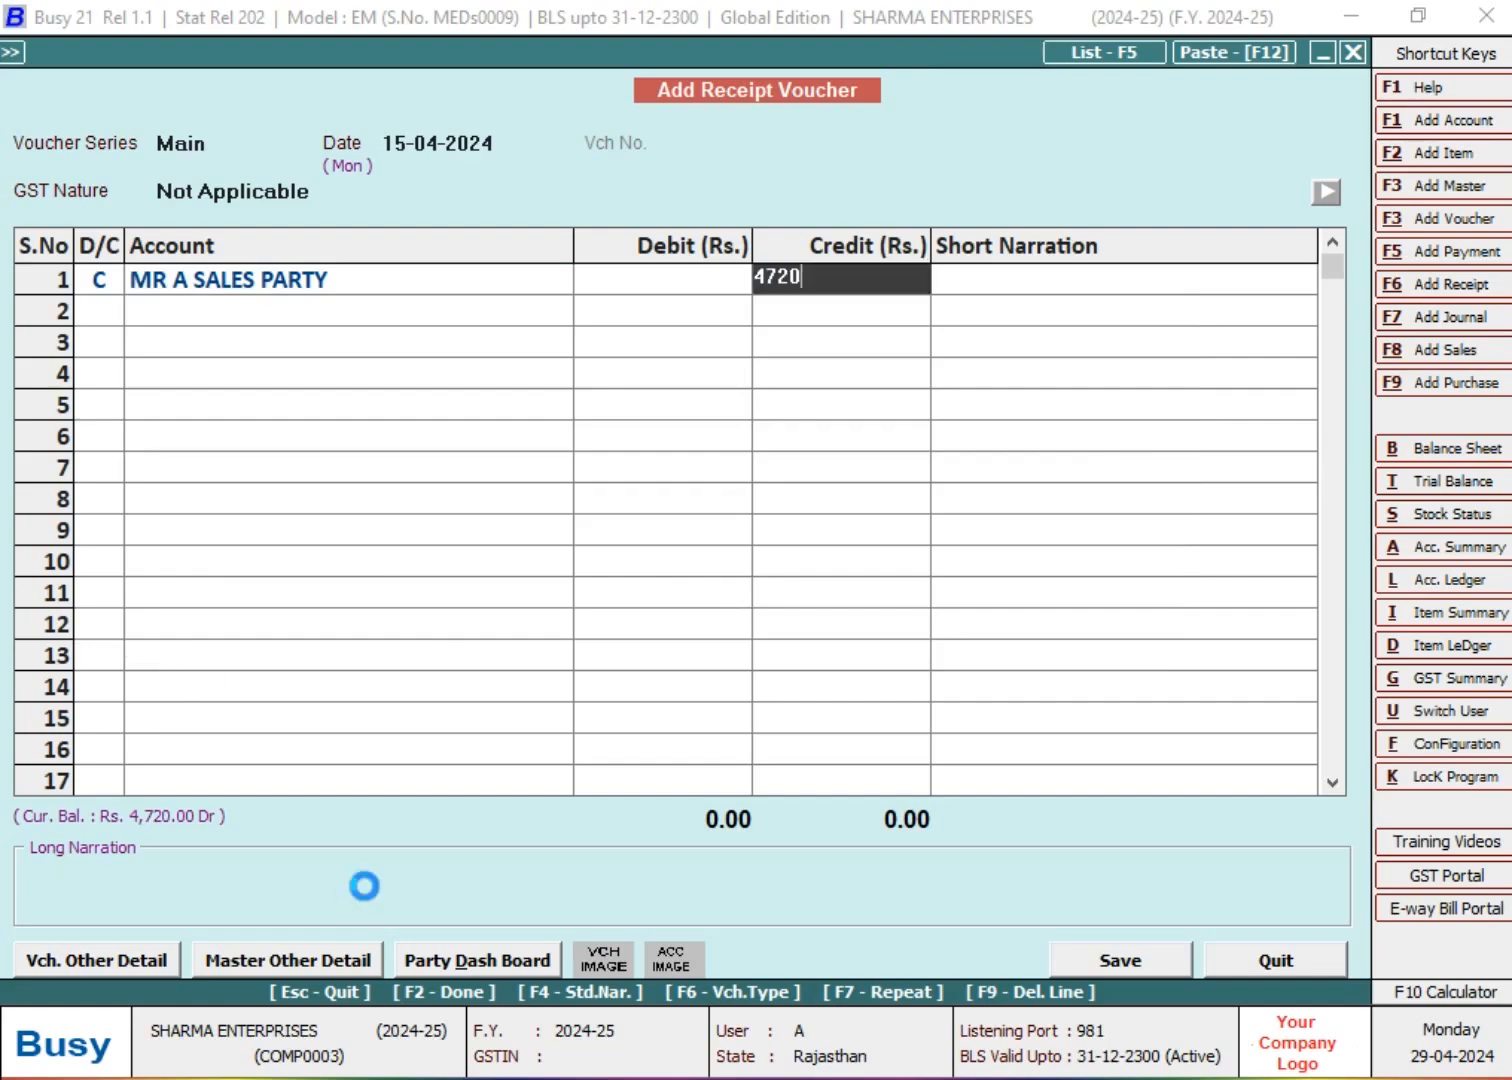
key("Return")
Adjust the receipt amount of Rs. 4,720 against the party's bill reference 12 and finish the credit row
key("Return")
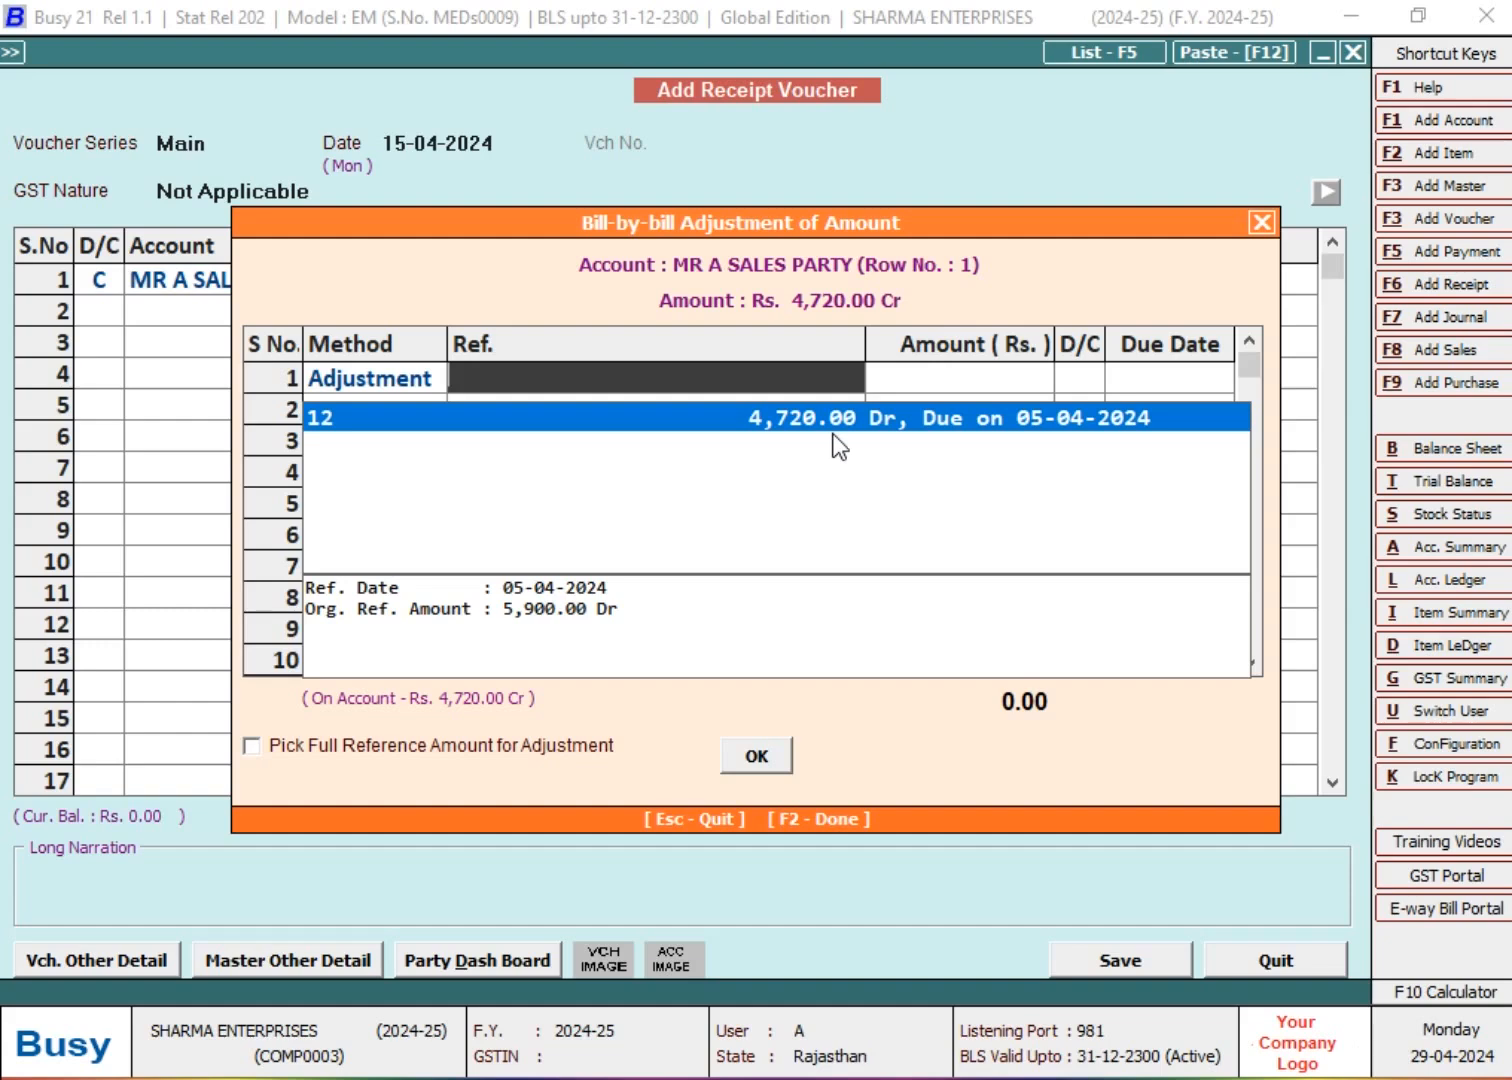
key("Return")
key("Return")
key("Return")
key("Return")
key("Return")
key("Return")
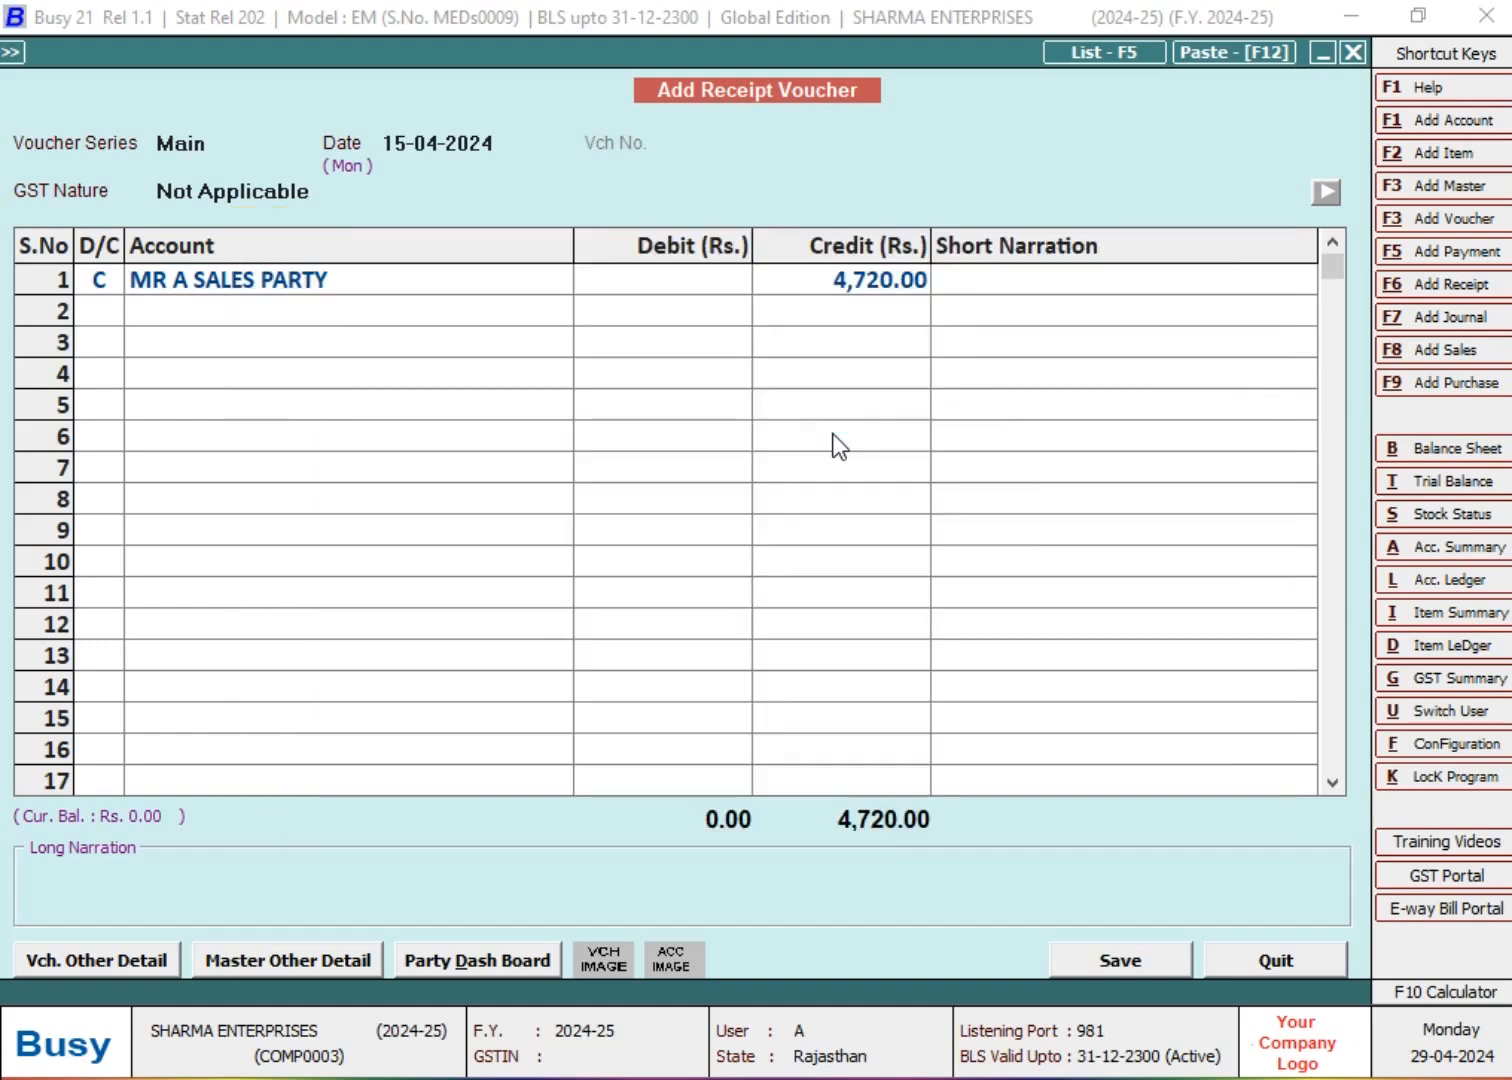
Debit SBI CURRENT ACCOUNT with Rs. 4,720.00 in the receipt's second row
type("c")
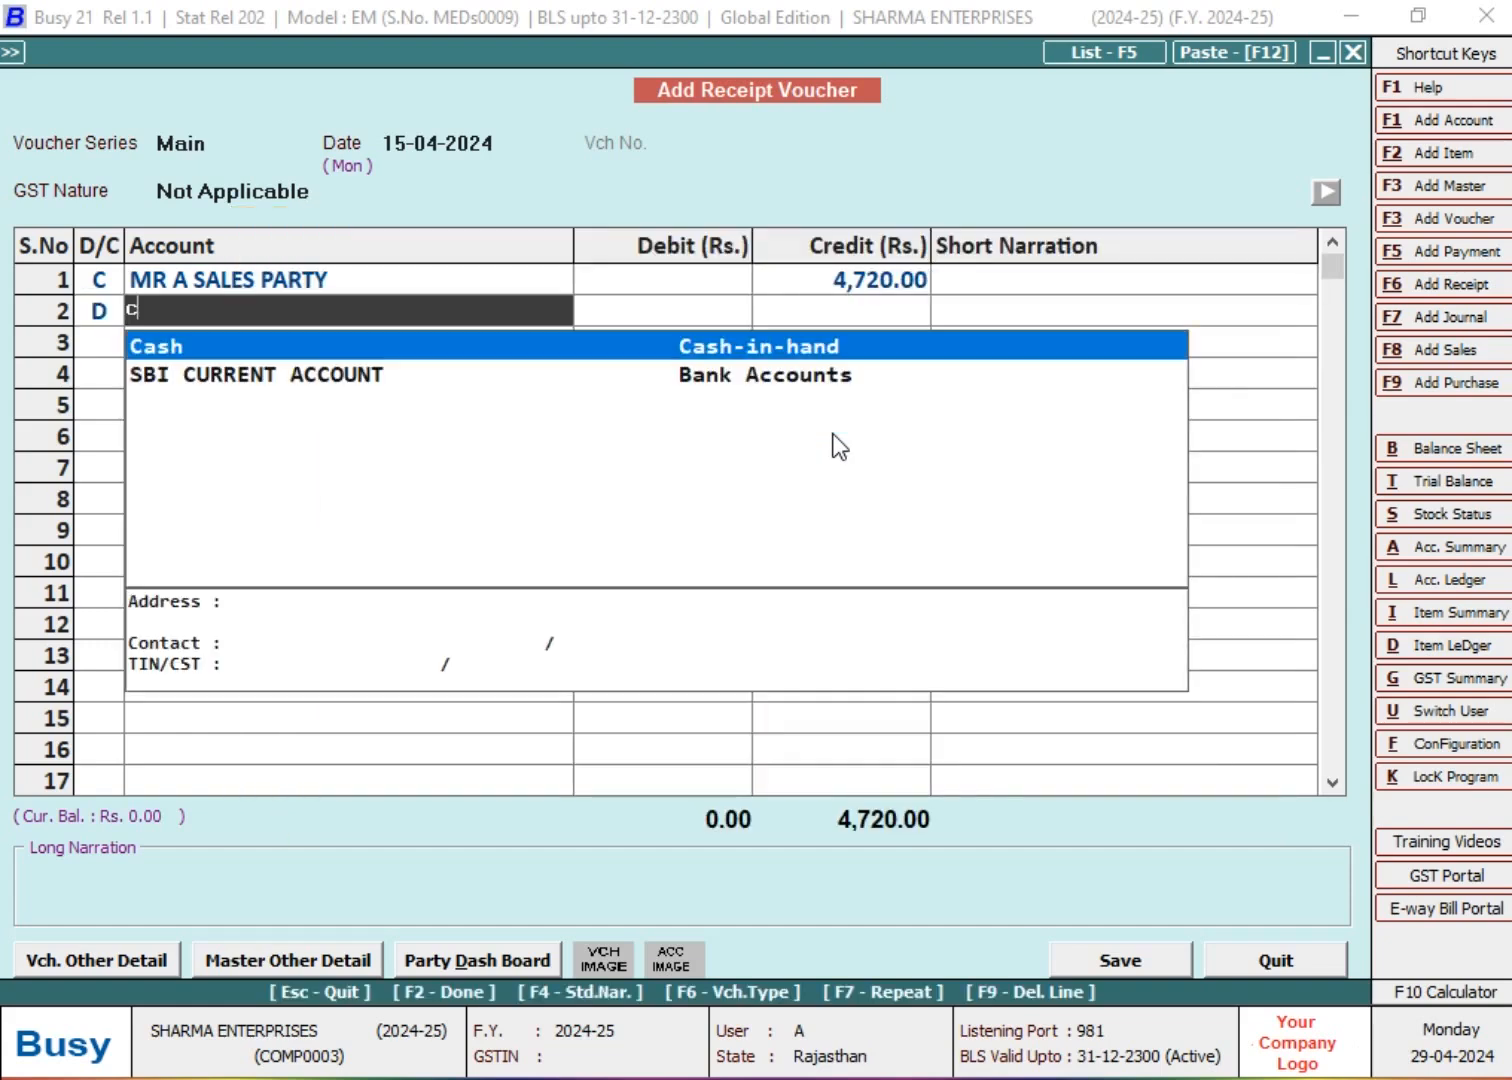
key("BackSpace")
key("Down")
key("Return")
key("Return")
key("Return")
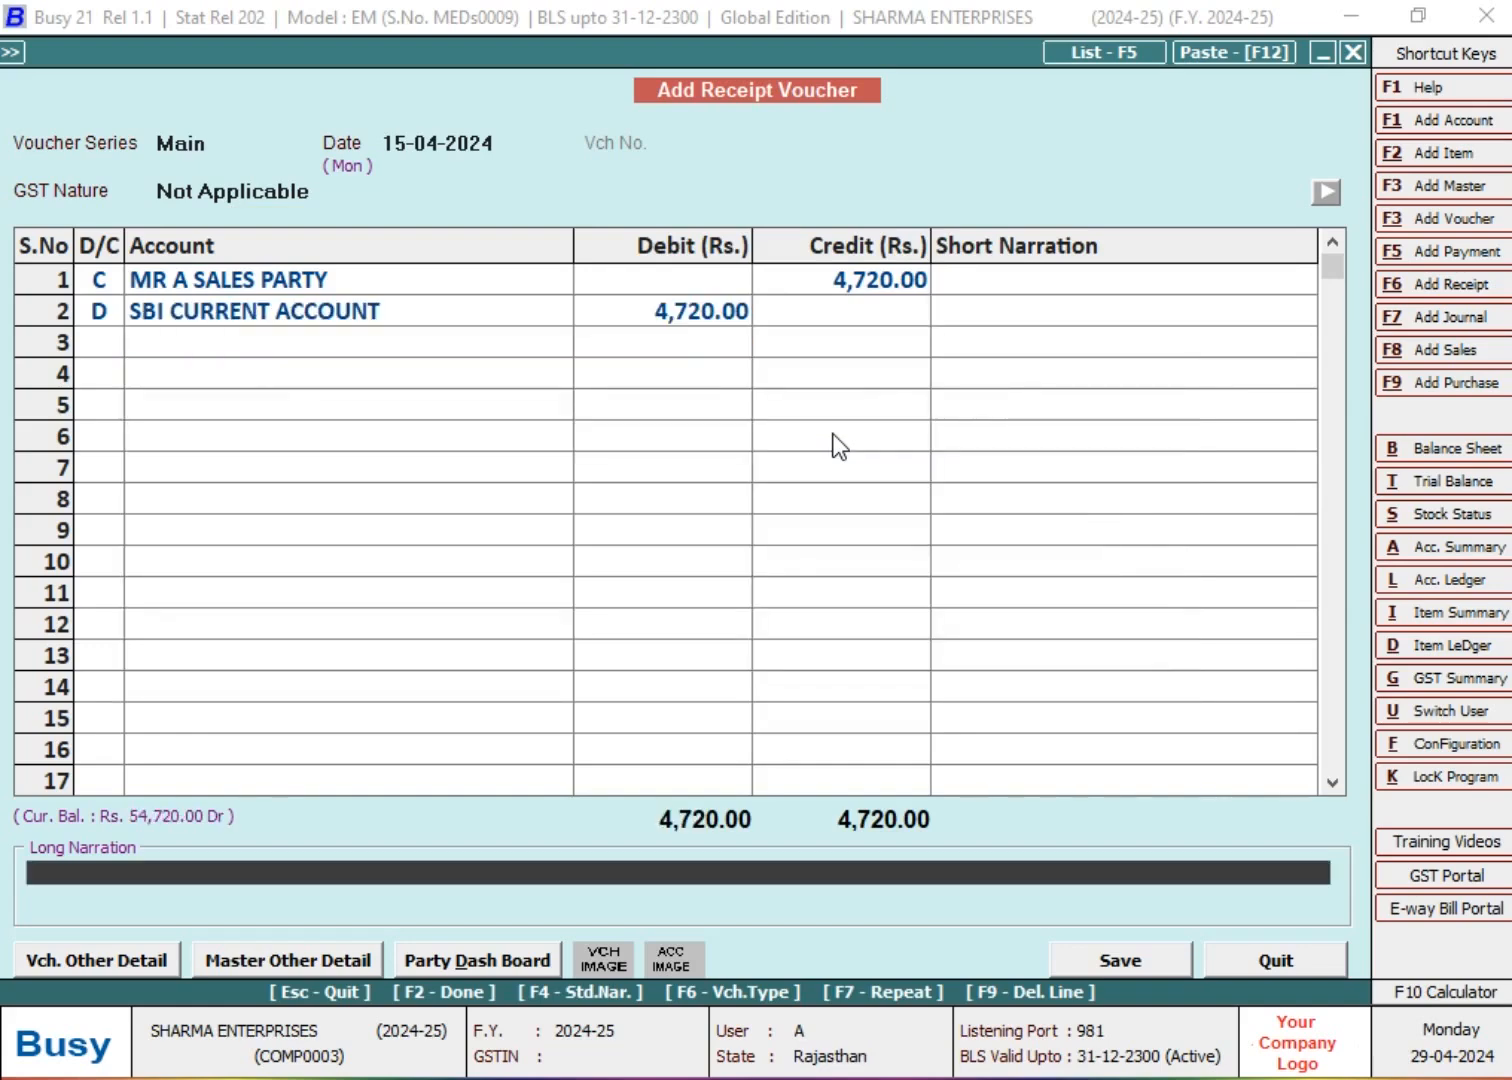
Save the receipt voucher without a long narration and leave voucher entry
key("Return")
key("Return")
key("Return")
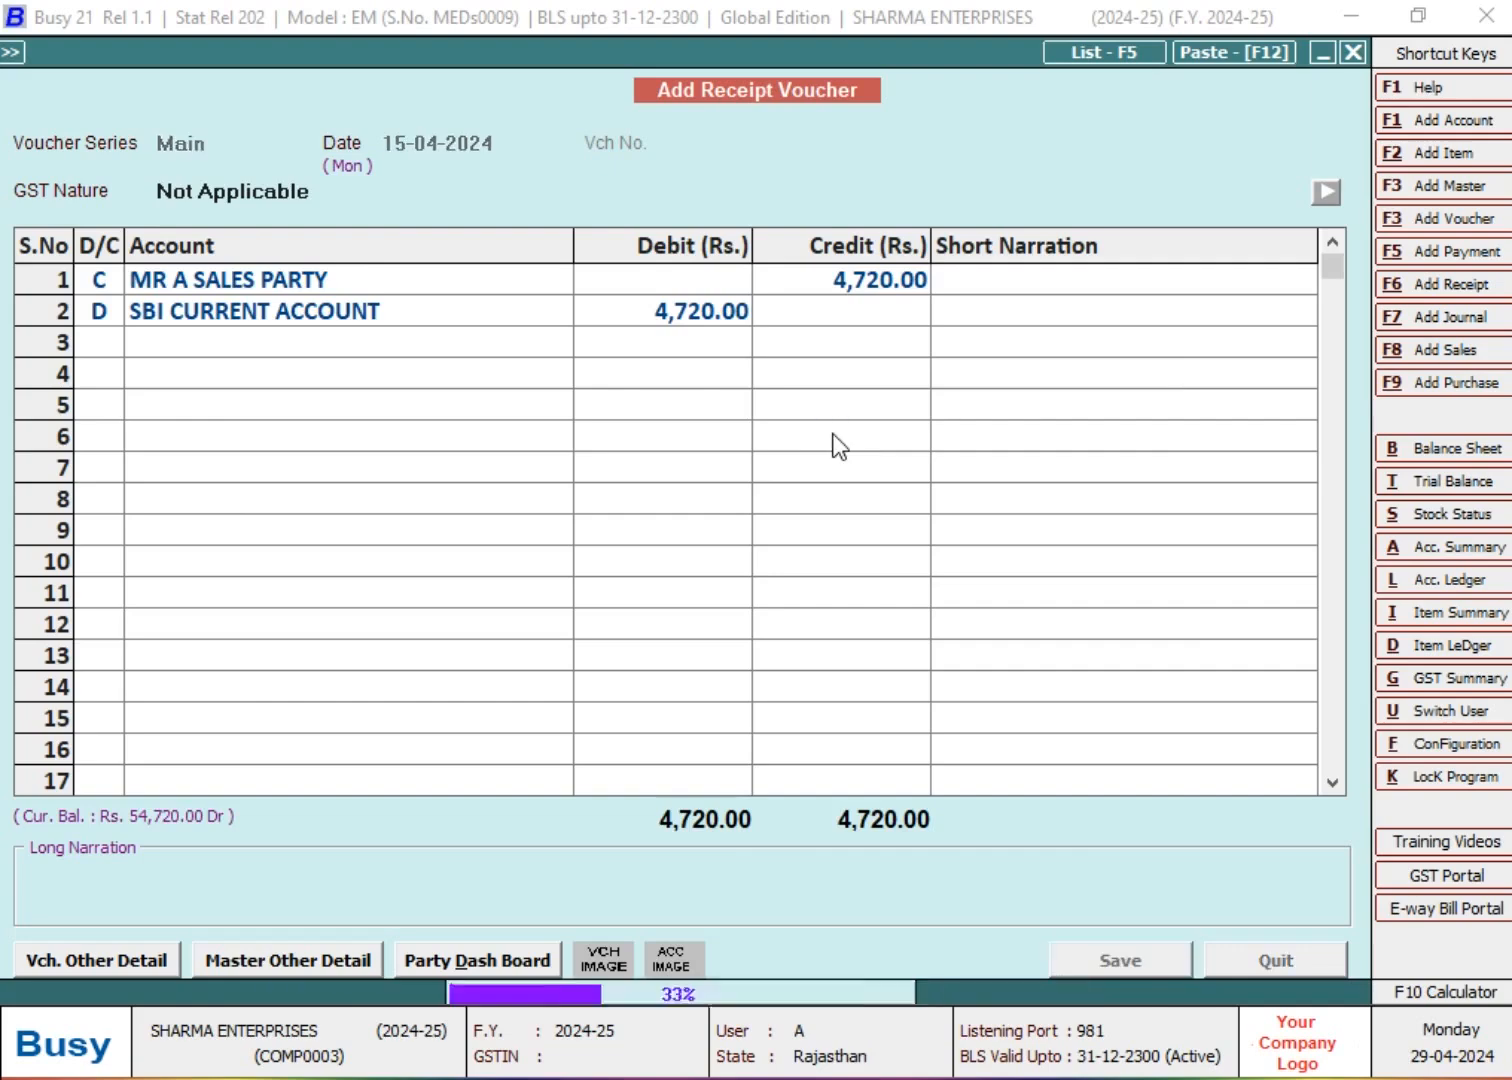
key("Escape")
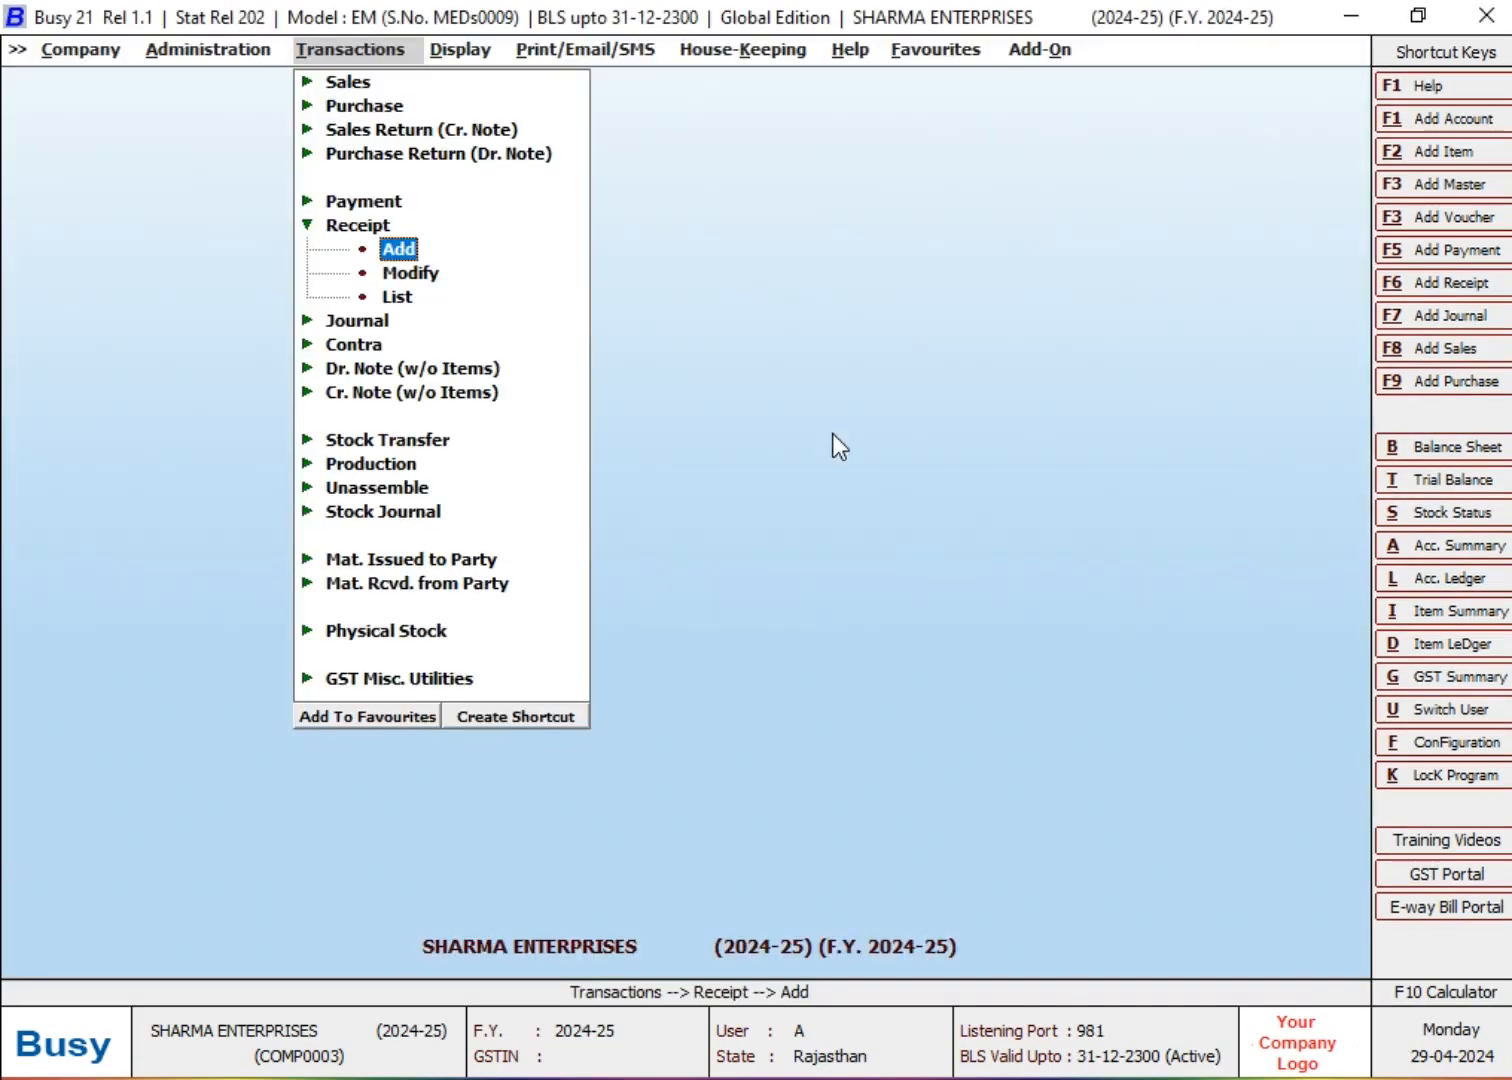
Review the account ledger of MR A SALES PARTY from 1-4-2024 to 15-4-2024, down to the receipt entry
key("alt+l")
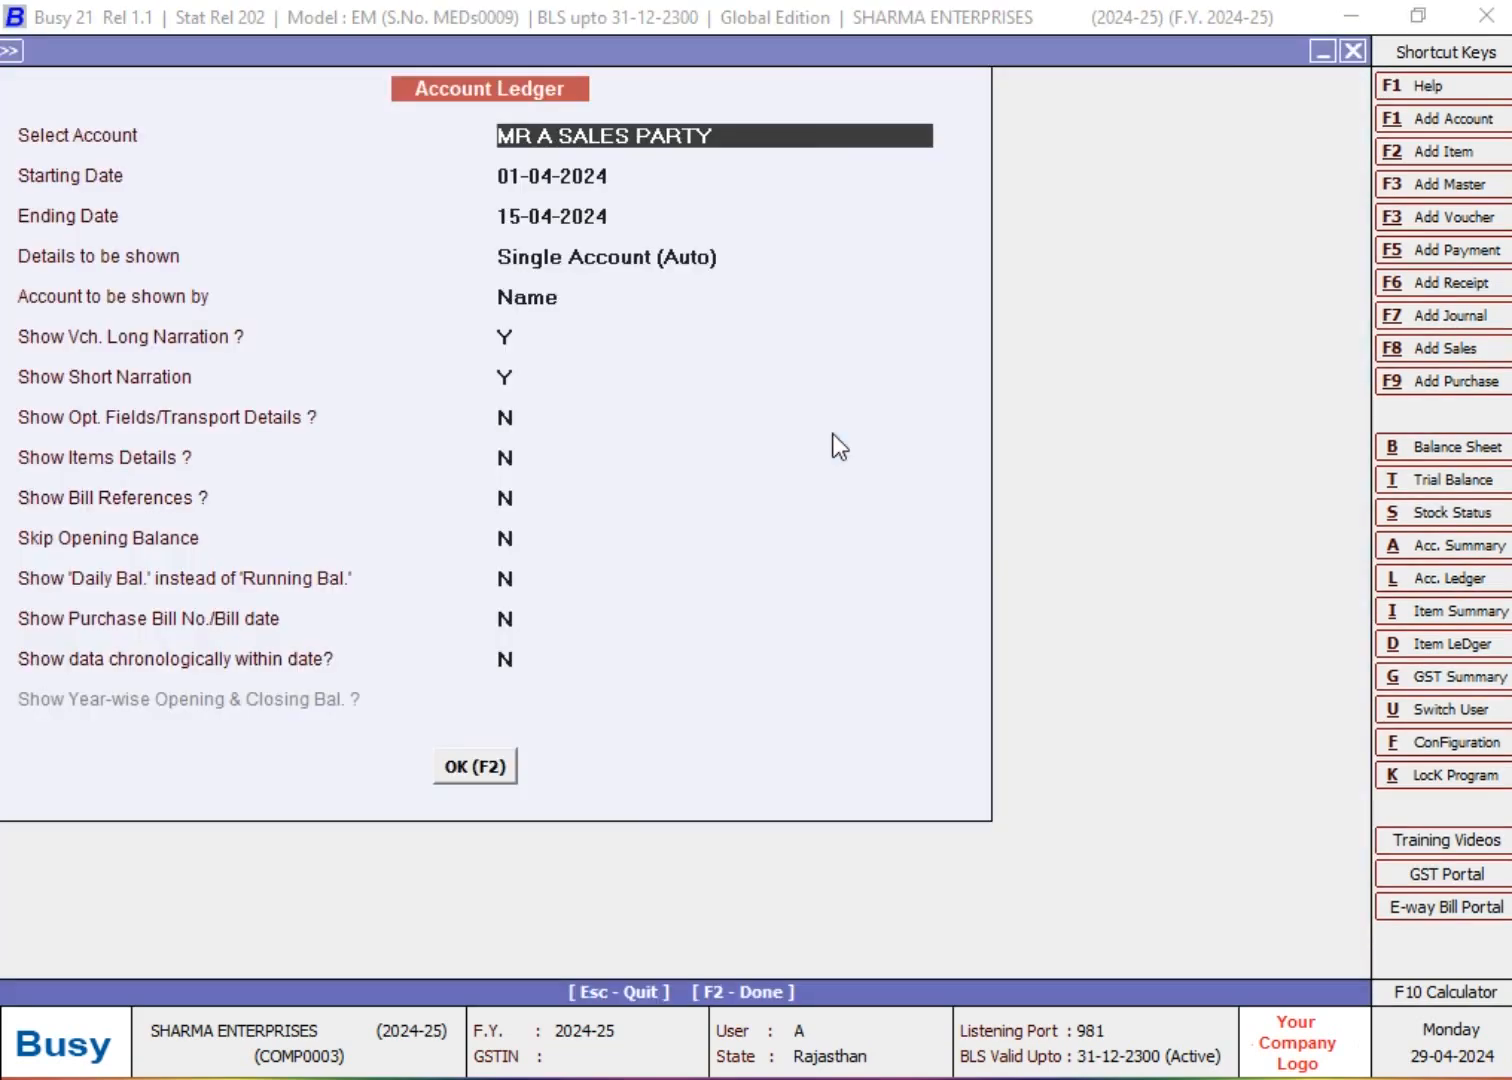
key("F2")
key("Down")
key("Down")
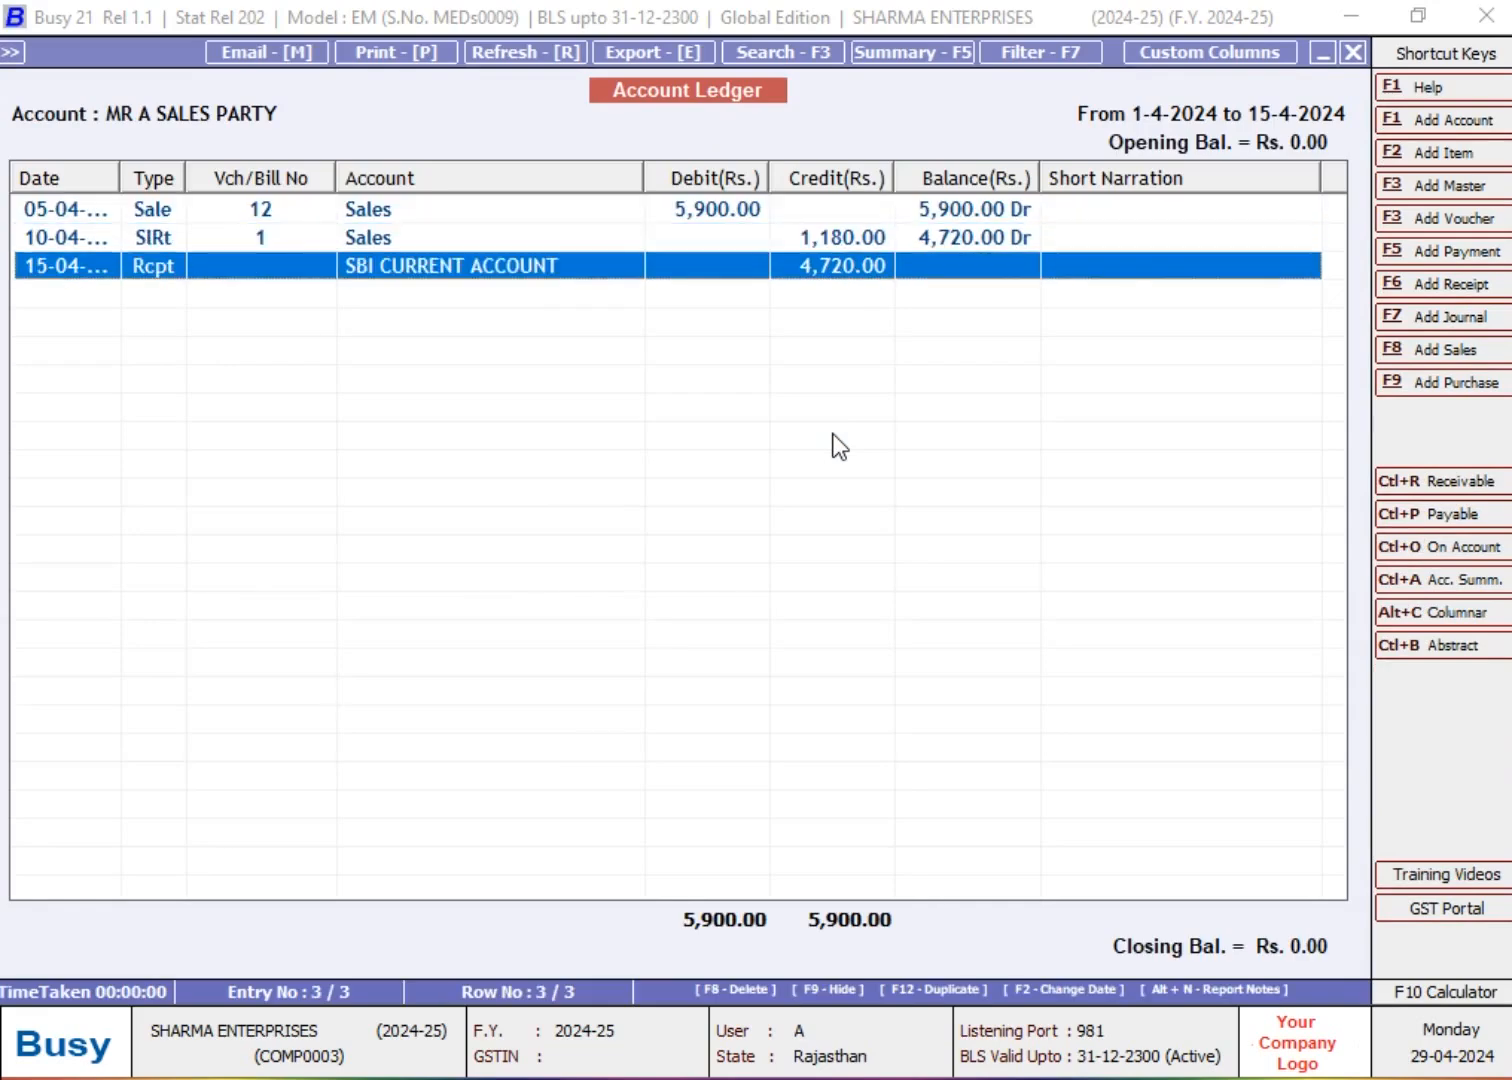